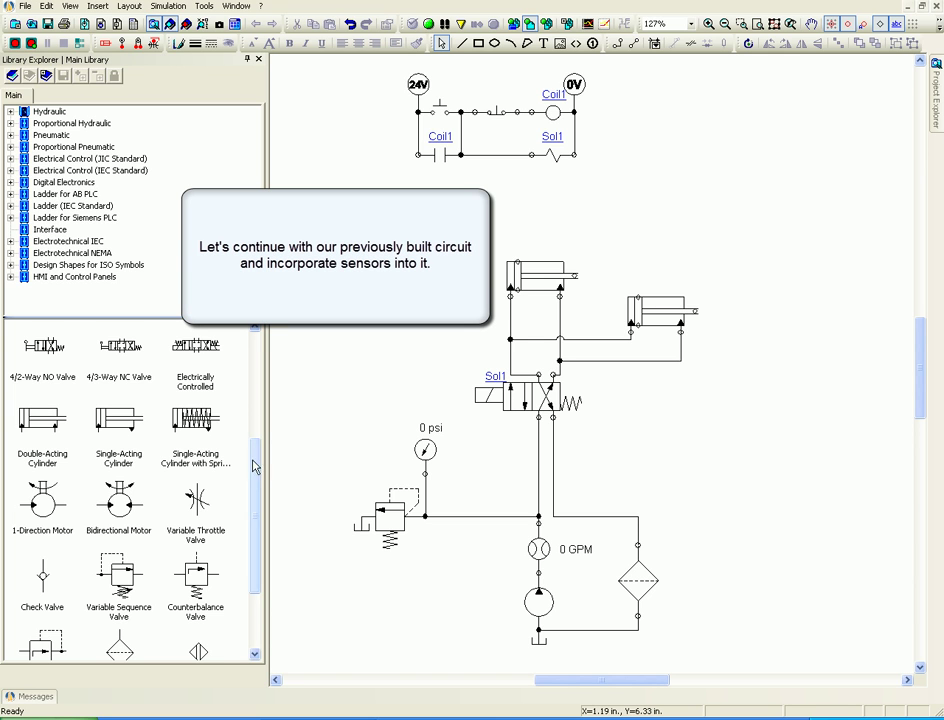
Place a proximity sensor above the right-hand cylinder and give it the tagname Prox1
{"action": "left_click_drag", "start_coordinate": [255, 466], "coordinate": [258, 535]}
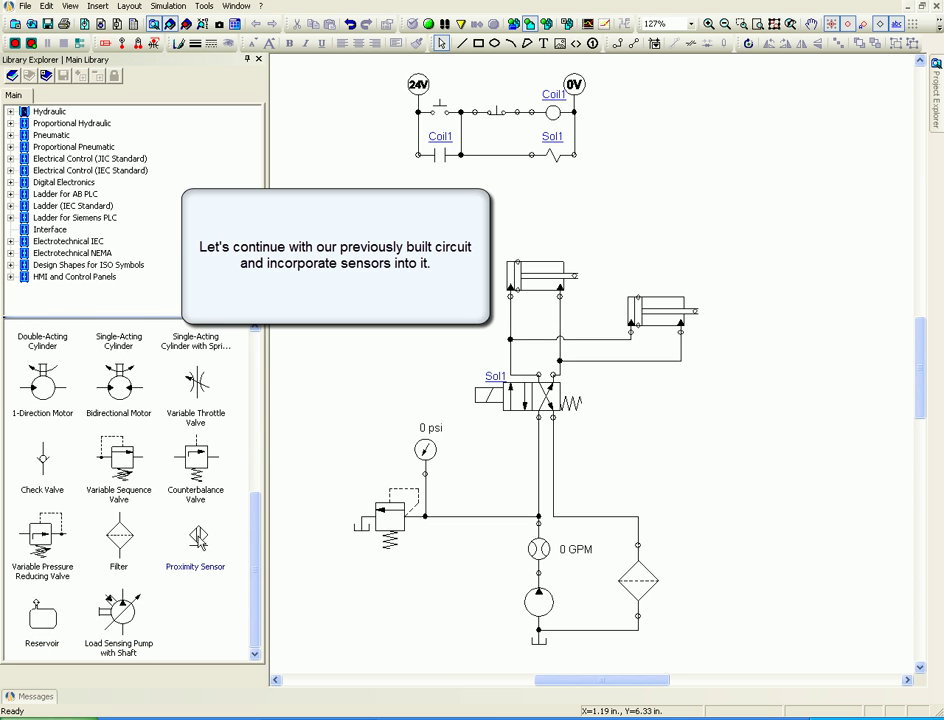
{"action": "left_click_drag", "start_coordinate": [200, 540], "coordinate": [676, 281]}
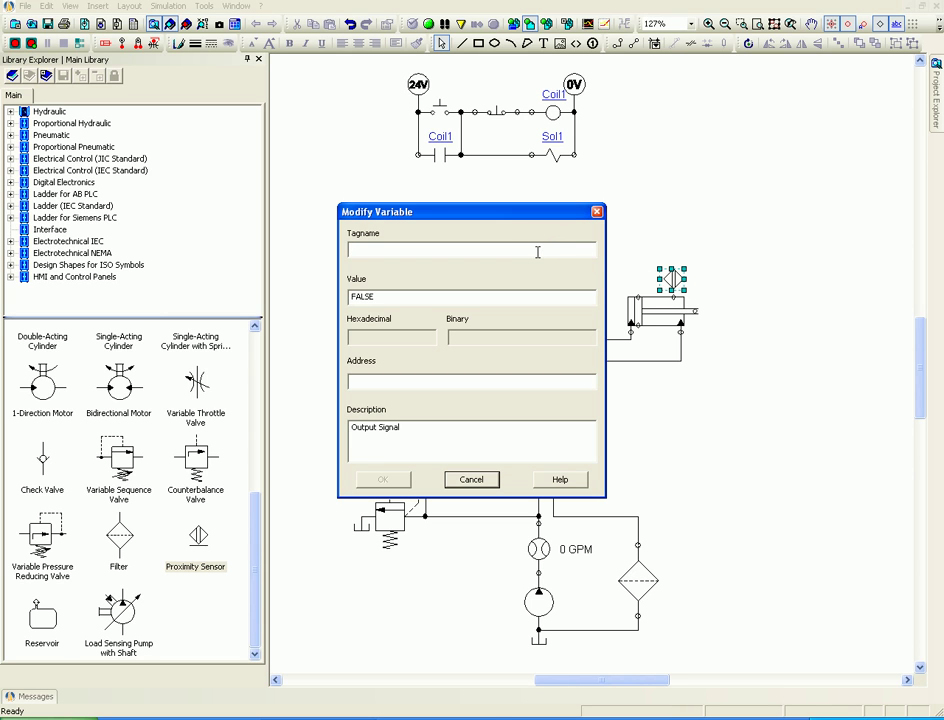
{"action": "type", "text": "Prox1"}
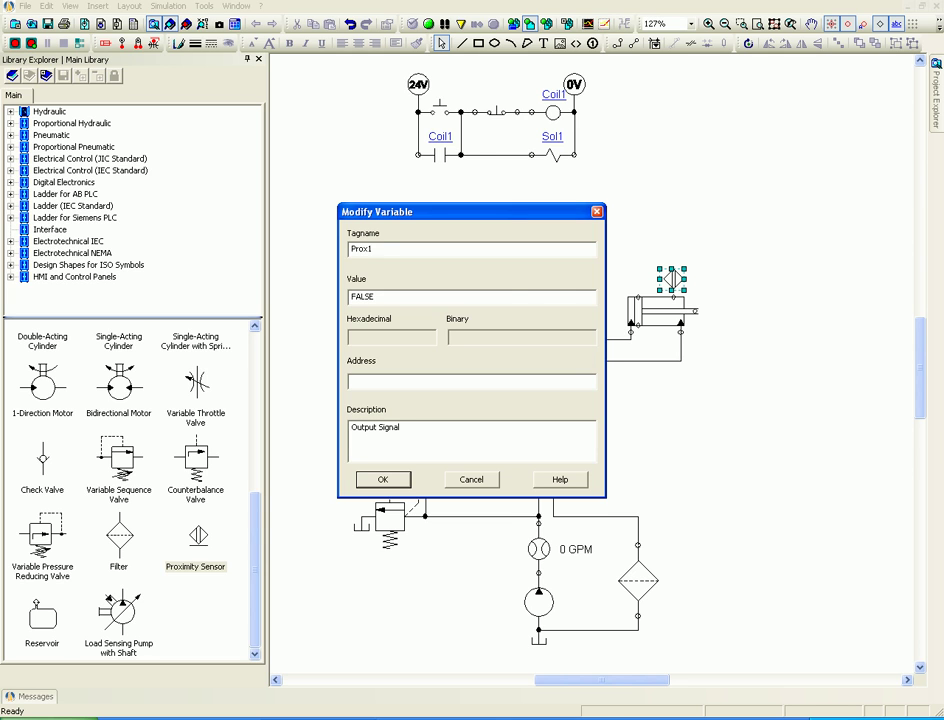
{"action": "key", "text": "Return"}
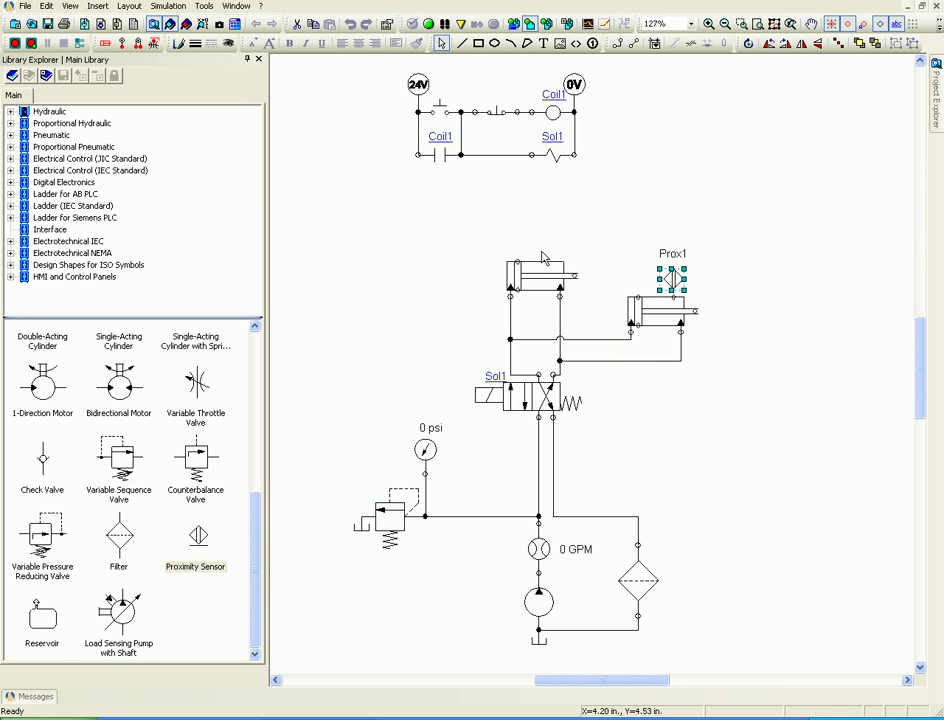
{"action": "left_click", "coordinate": [597, 257]}
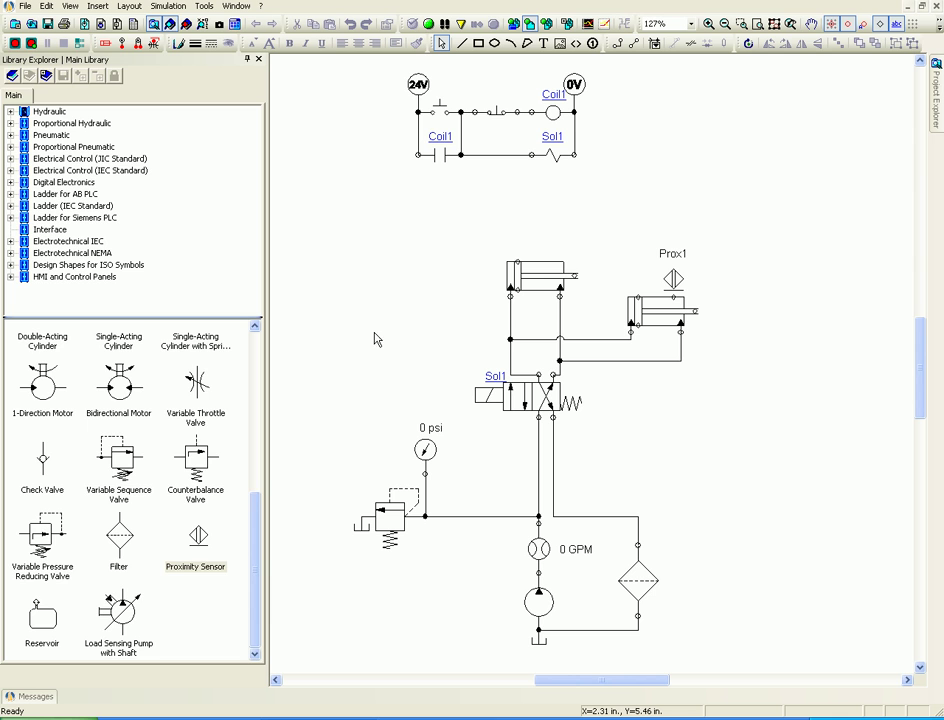
{"action": "left_click_drag", "start_coordinate": [257, 508], "coordinate": [256, 348]}
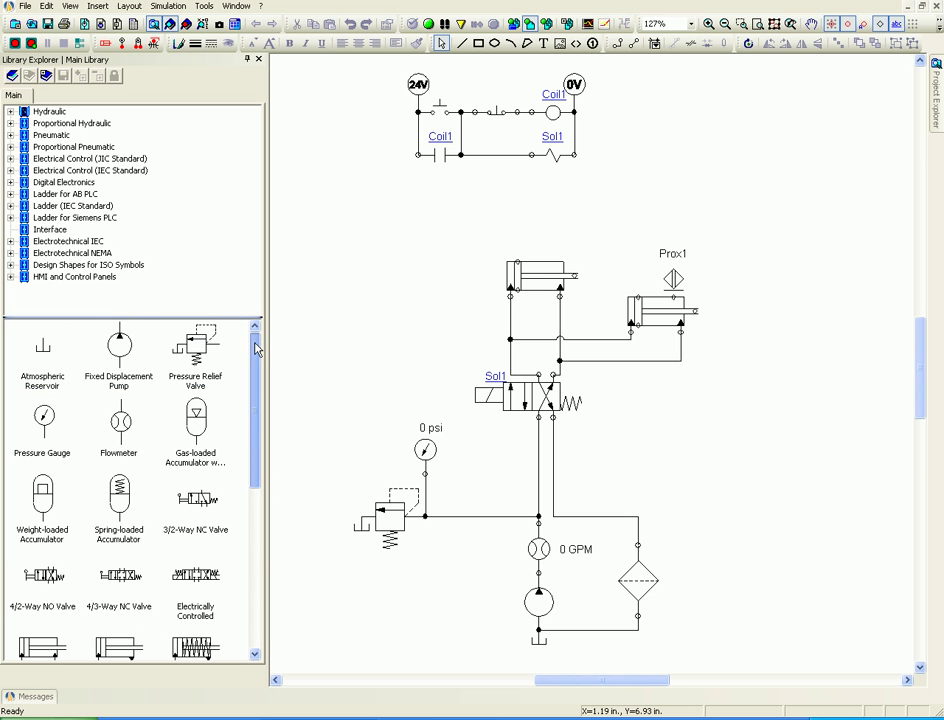
{"action": "left_click", "coordinate": [10, 111]}
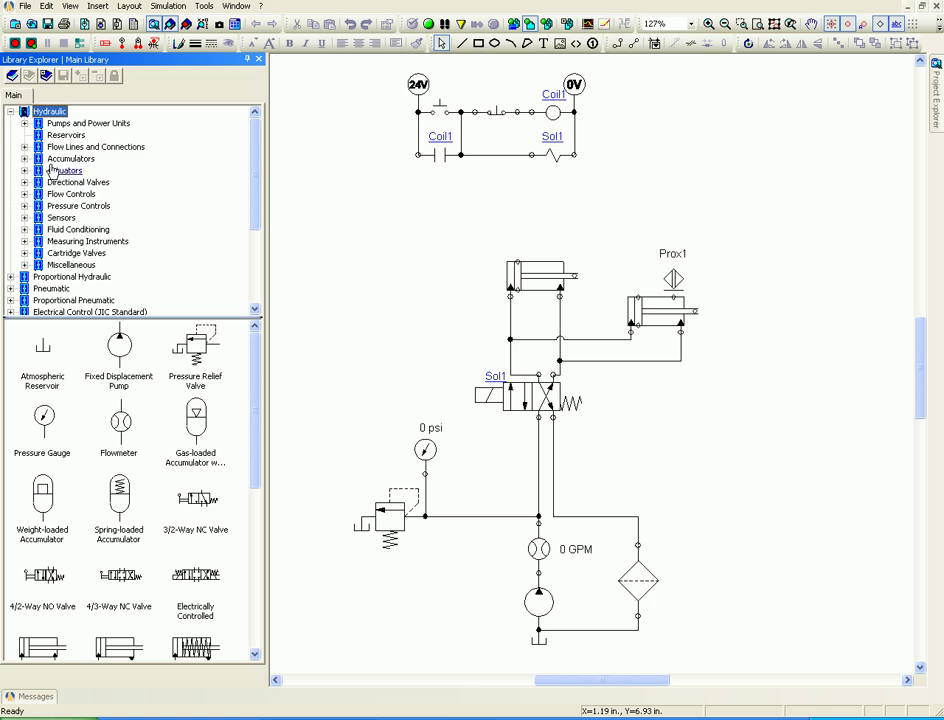
{"action": "left_click", "coordinate": [24, 218]}
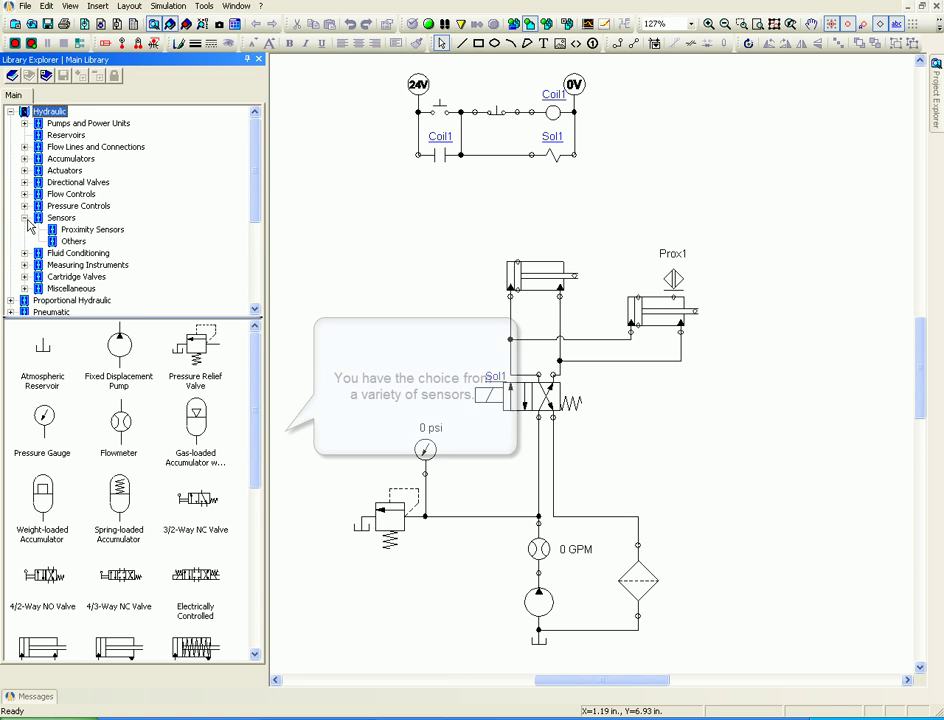
{"action": "left_click", "coordinate": [91, 230]}
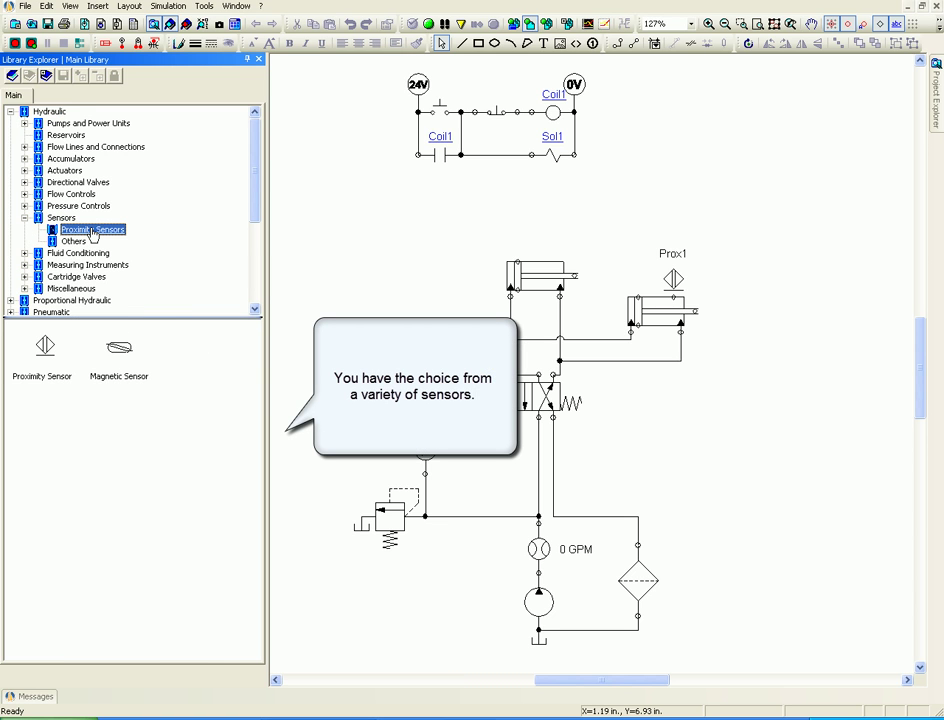
{"action": "left_click", "coordinate": [76, 242]}
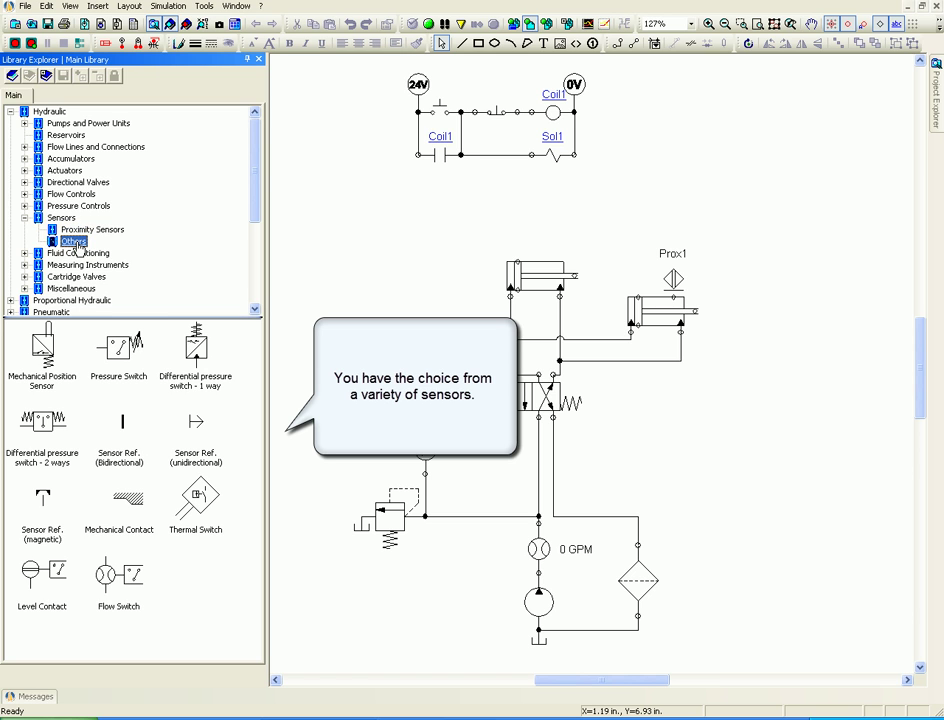
{"action": "left_click", "coordinate": [25, 218]}
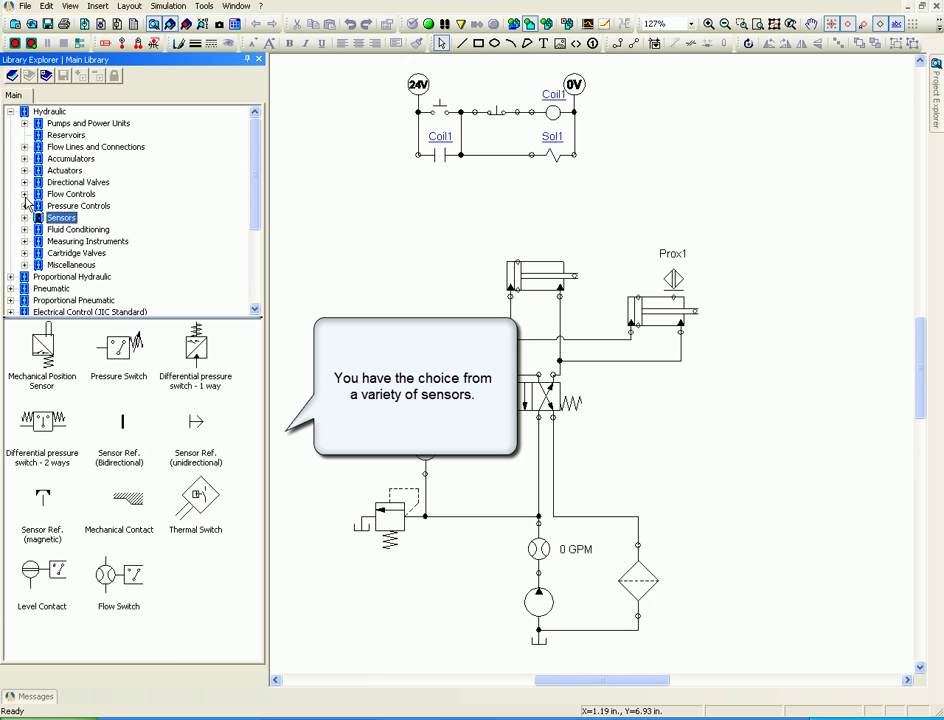
{"action": "left_click", "coordinate": [10, 112]}
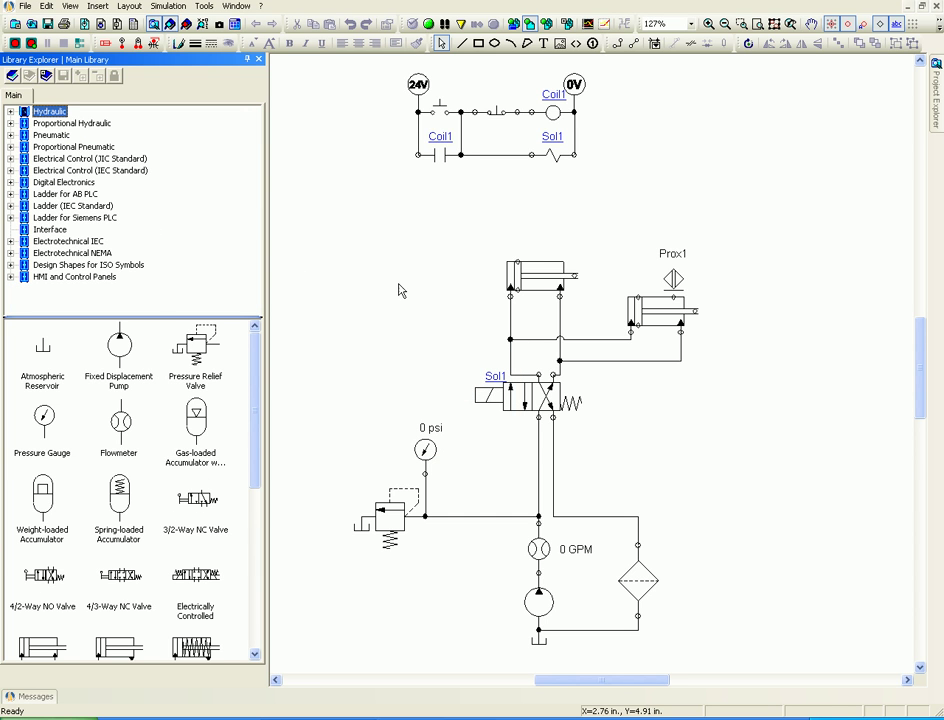
Zoom in on the Prox1 cylinder and nudge the sensor over the cylinder's top-edge diamond
{"action": "left_click", "coordinate": [741, 24]}
{"action": "left_click_drag", "start_coordinate": [593, 224], "coordinate": [788, 373]}
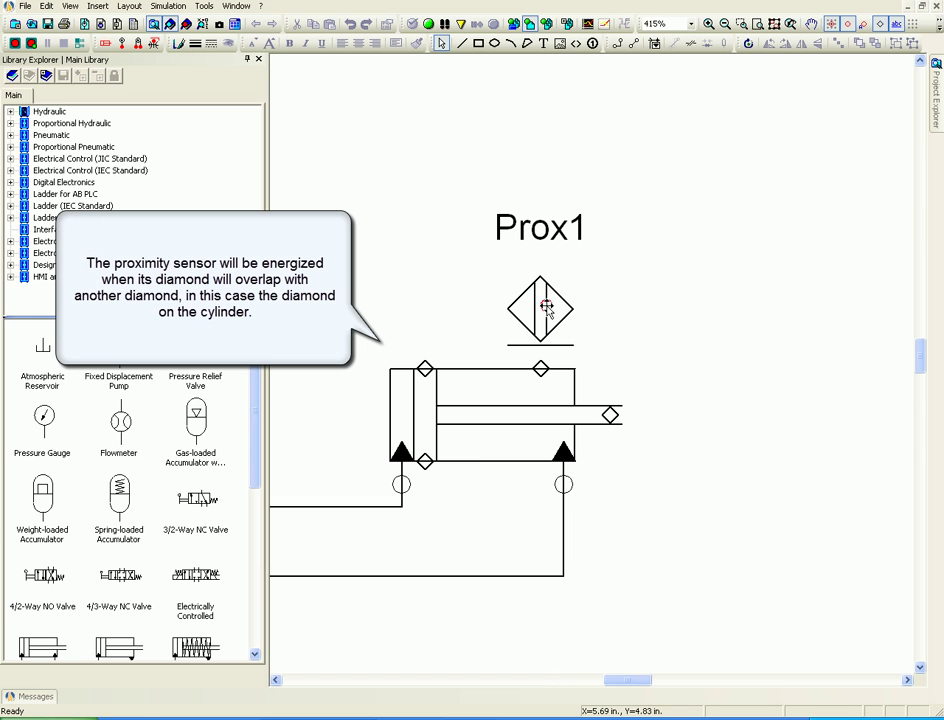
{"action": "mouse_move", "coordinate": [546, 307]}
{"action": "left_mouse_down"}
{"action": "mouse_move", "coordinate": [440, 315]}
{"action": "mouse_move", "coordinate": [539, 337]}
{"action": "mouse_move", "coordinate": [541, 320]}
{"action": "left_mouse_up"}
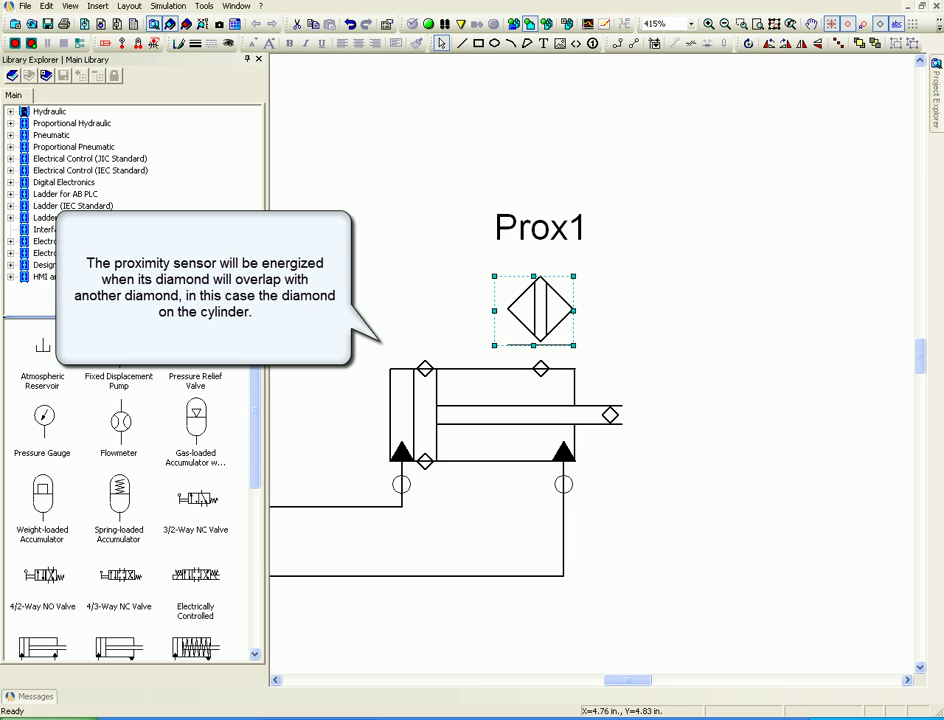
Add an untagged Mechanical Position Sensor from Hydraulic > Sensors > Others, right of the cylinder's rod end
{"action": "left_click", "coordinate": [10, 111]}
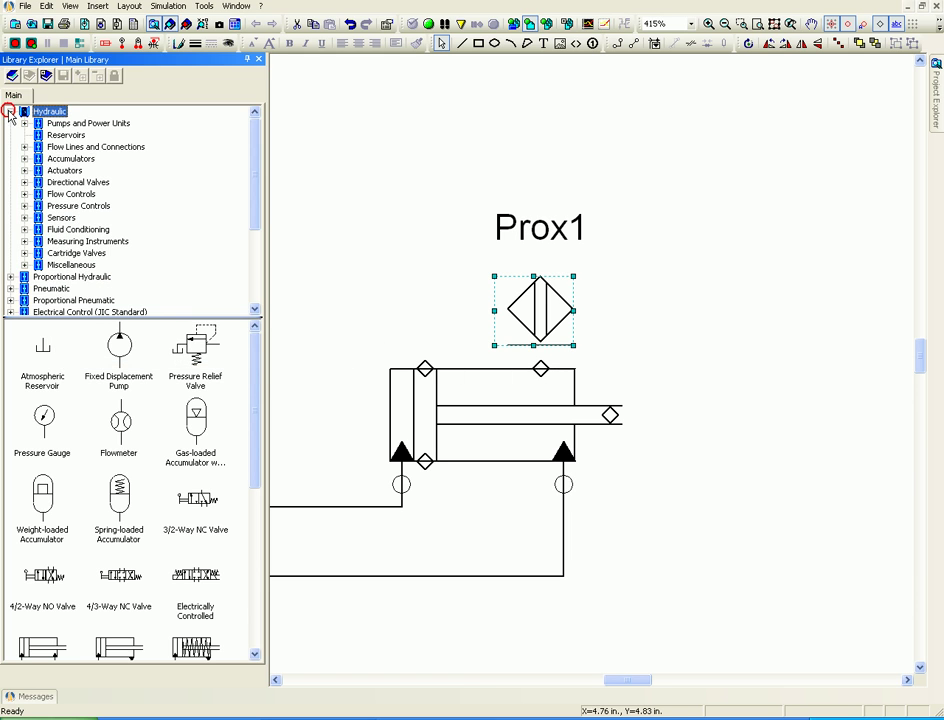
{"action": "left_click", "coordinate": [24, 217]}
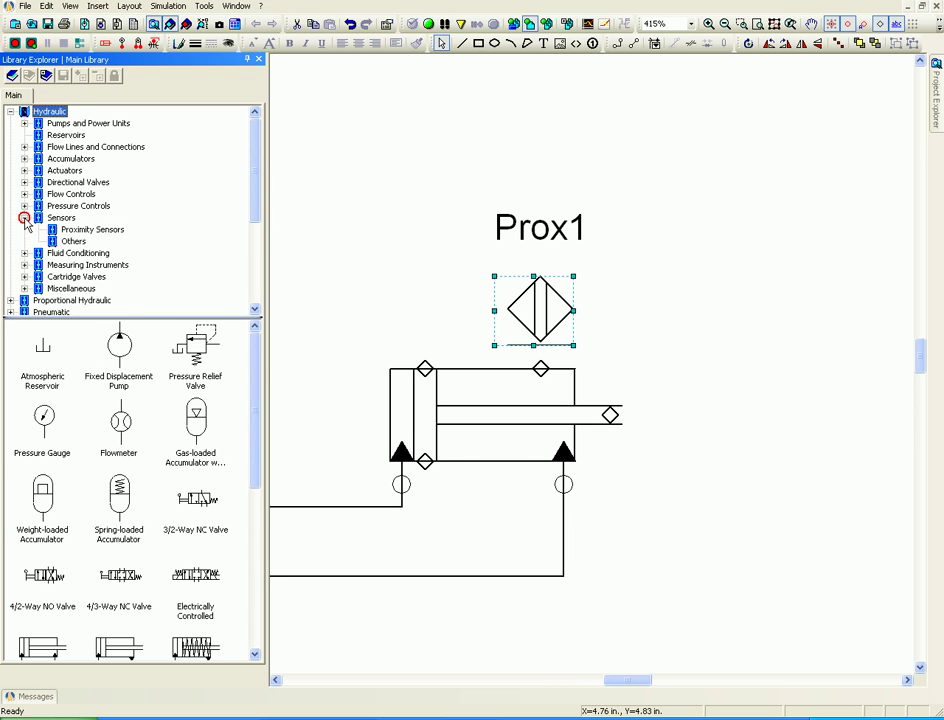
{"action": "left_click", "coordinate": [50, 243]}
{"action": "left_click_drag", "start_coordinate": [42, 345], "coordinate": [560, 560]}
{"action": "left_click", "coordinate": [479, 485]}
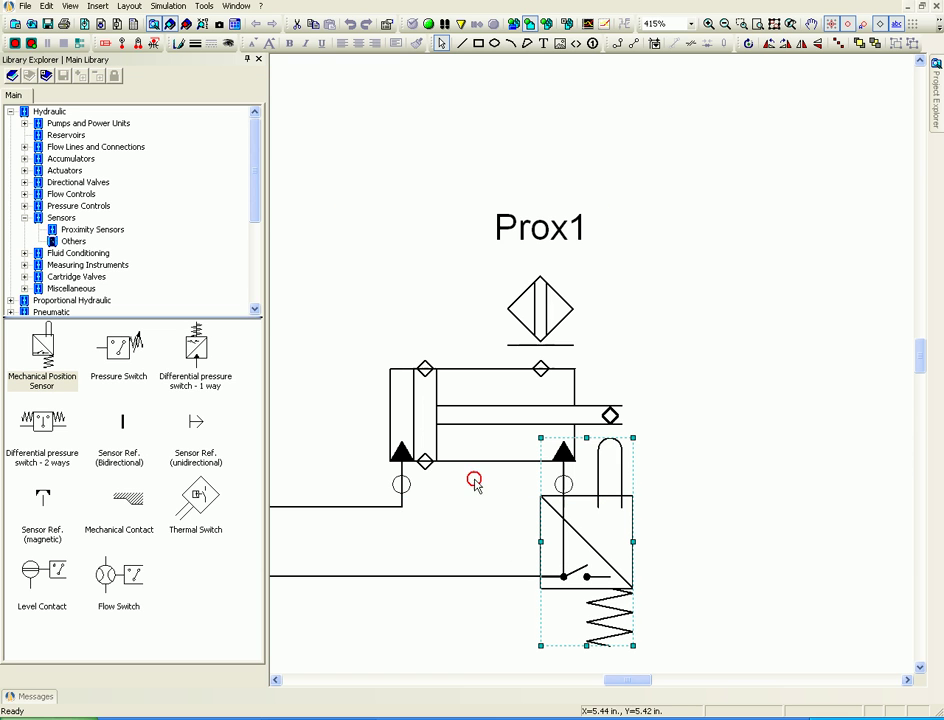
{"action": "left_click_drag", "start_coordinate": [580, 548], "coordinate": [707, 550]}
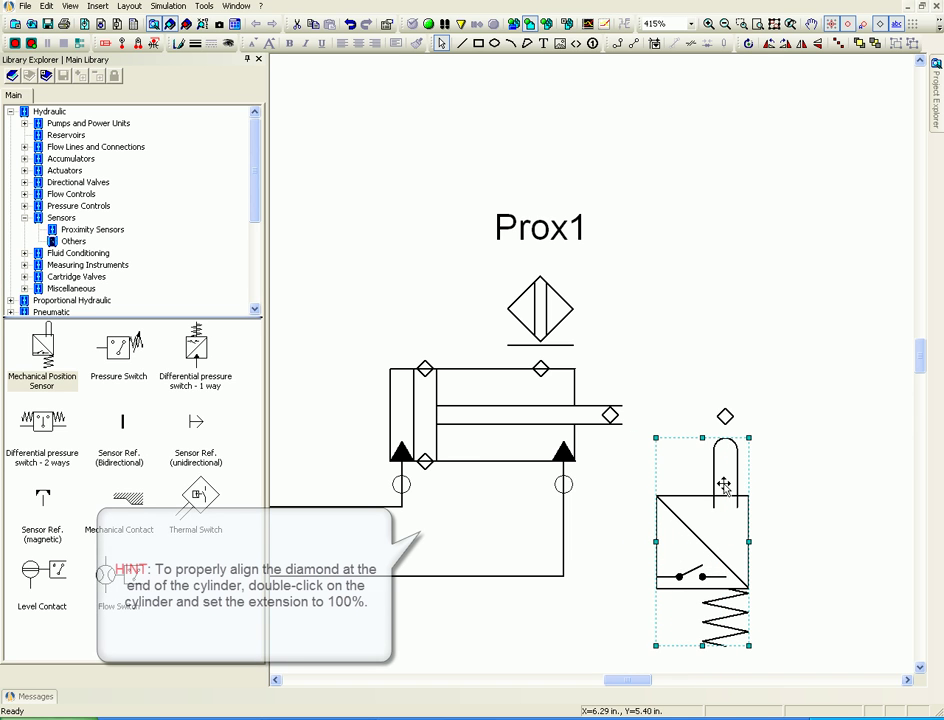
{"action": "left_click", "coordinate": [741, 357]}
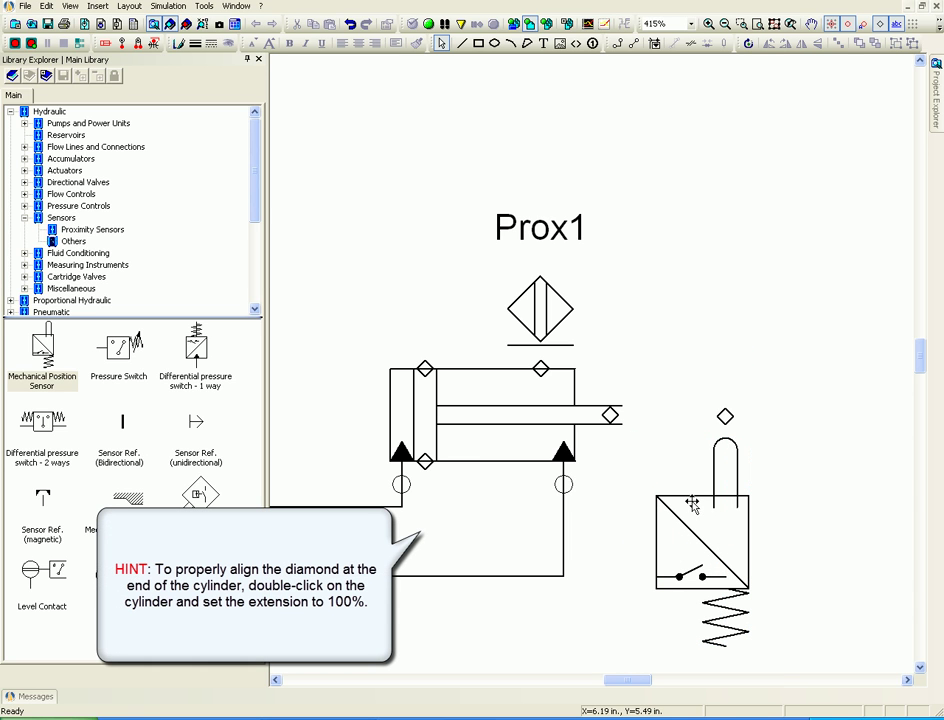
{"action": "left_click_drag", "start_coordinate": [708, 525], "coordinate": [709, 572]}
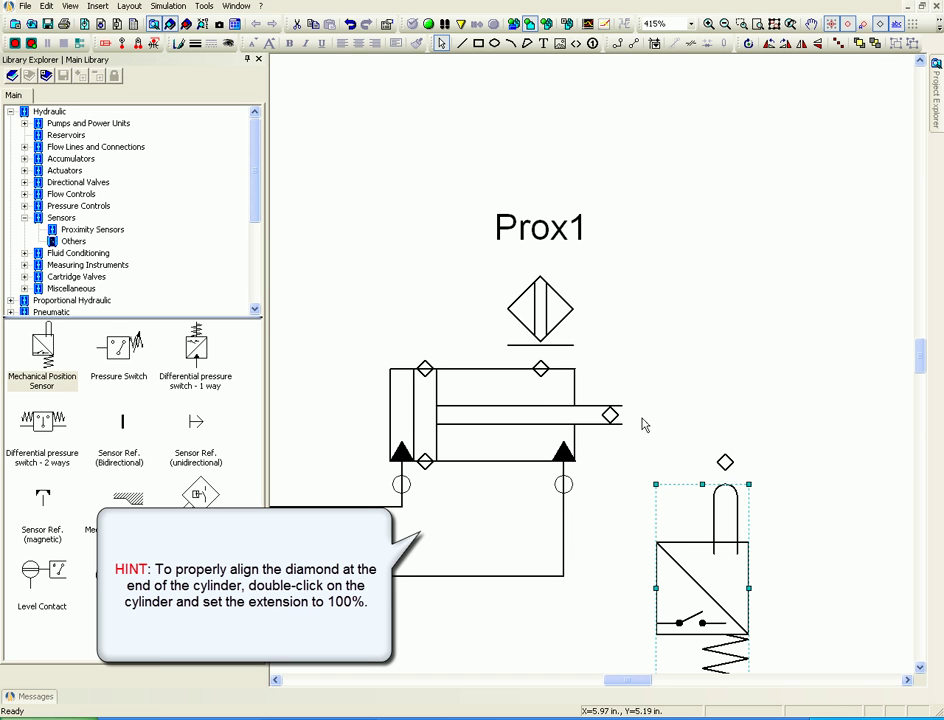
Change the cylinder's Extension (%) value to 1, then raise the position sensor to the rod-end diamond
{"action": "left_click", "coordinate": [572, 472]}
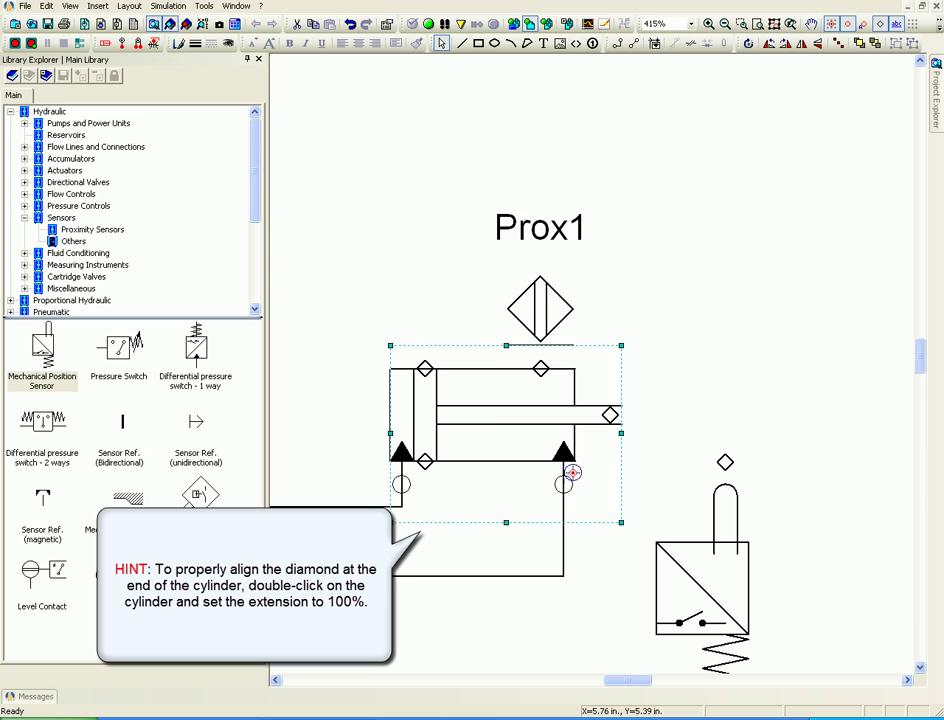
{"action": "double_click", "coordinate": [491, 440]}
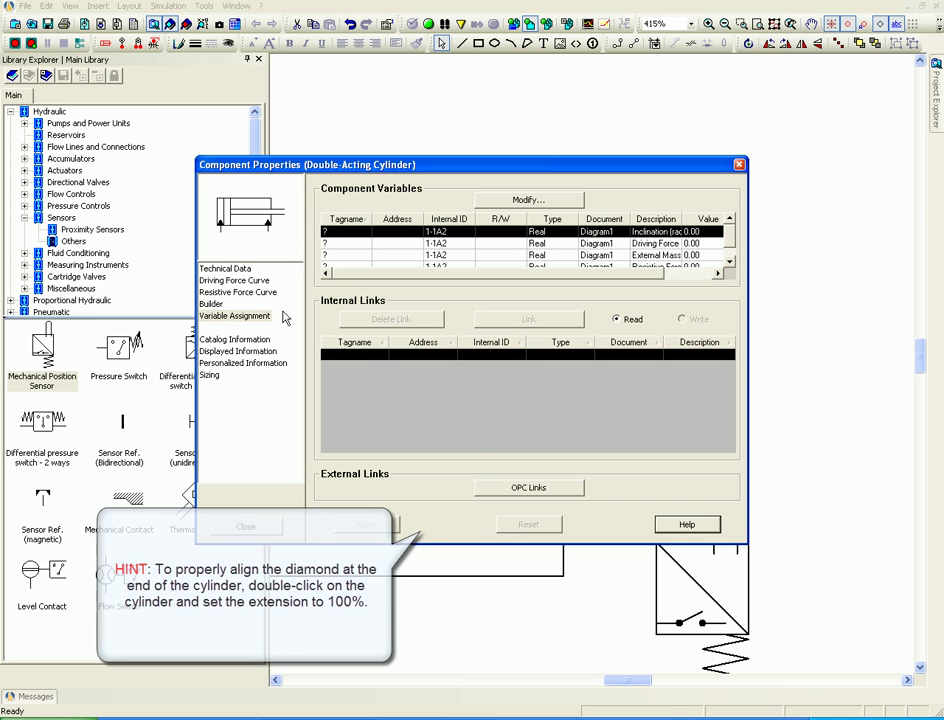
{"action": "left_click", "coordinate": [222, 268]}
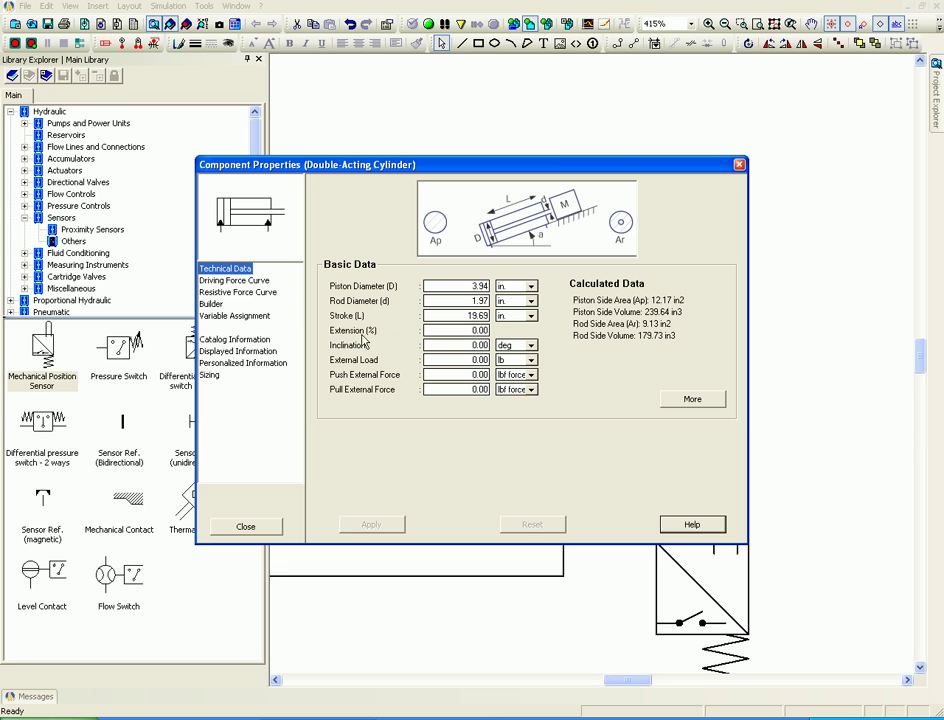
{"action": "double_click", "coordinate": [487, 331]}
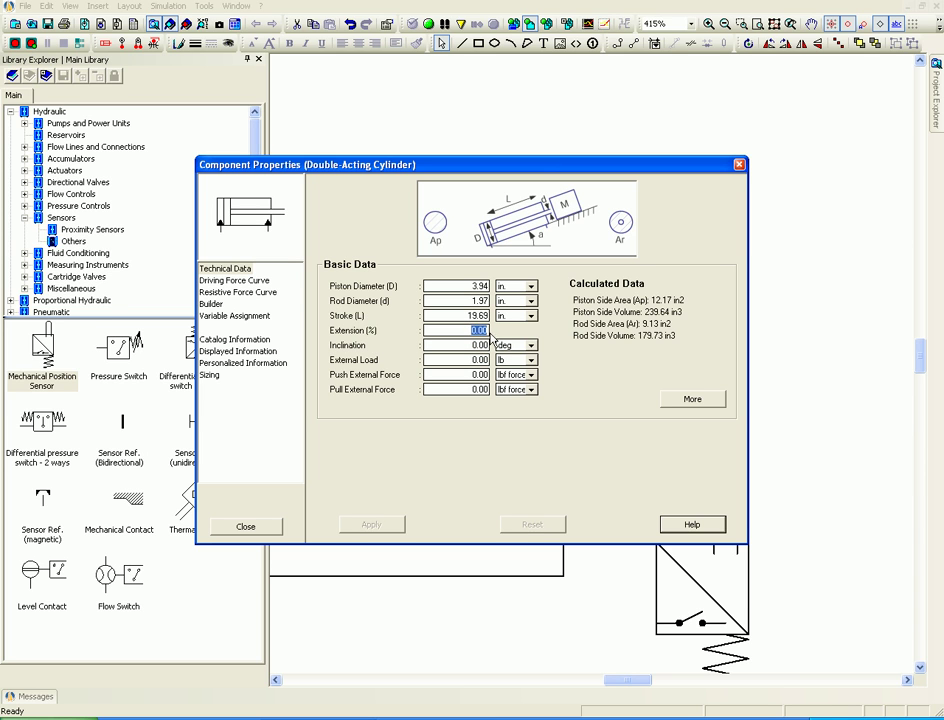
{"action": "type", "text": "1"}
{"action": "left_click", "coordinate": [371, 527]}
{"action": "left_click", "coordinate": [247, 532]}
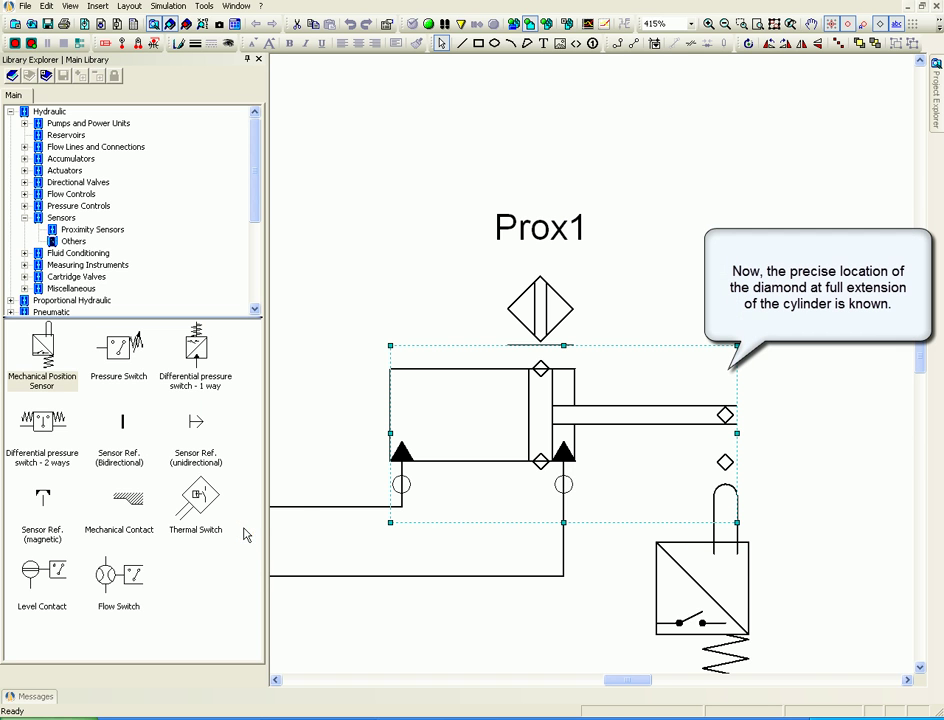
{"action": "left_click", "coordinate": [617, 322]}
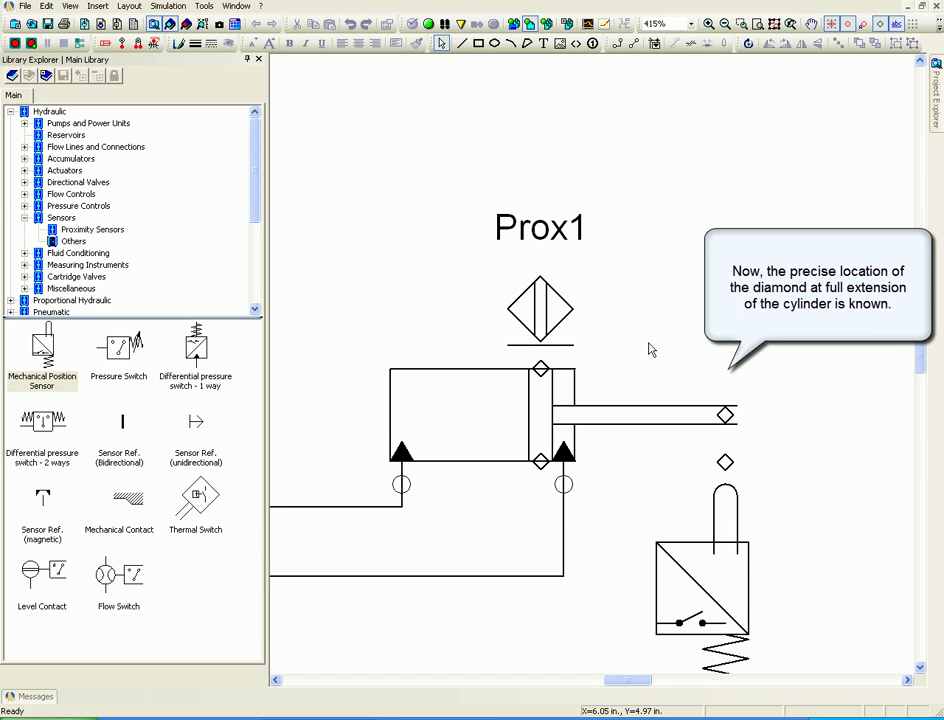
{"action": "left_click_drag", "start_coordinate": [702, 562], "coordinate": [705, 529]}
{"action": "left_click", "coordinate": [742, 356]}
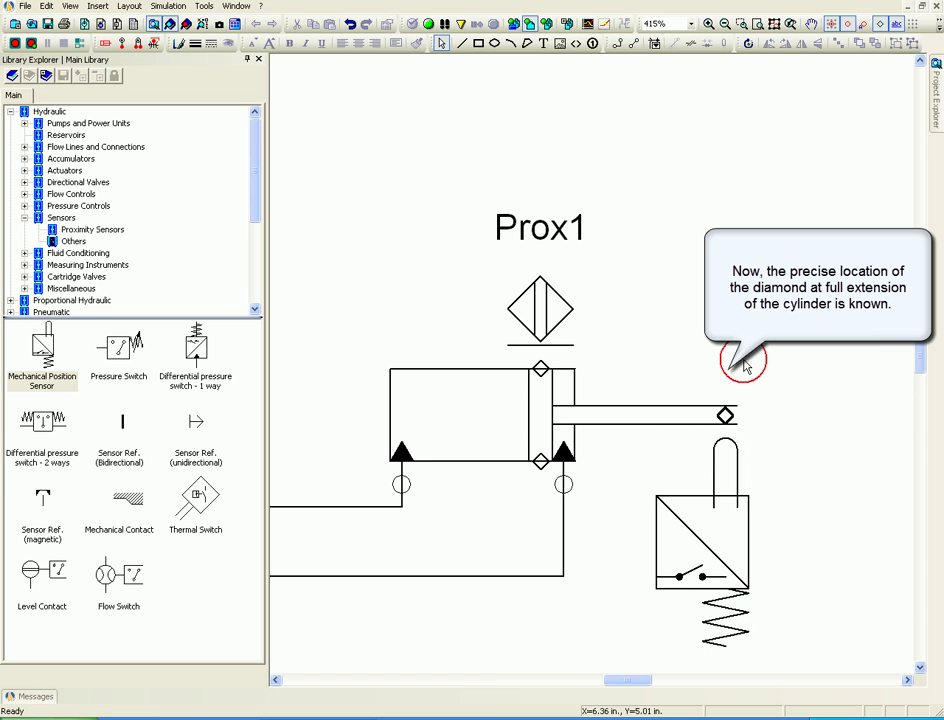
Set the cylinder's Extension (%) back to 0 and apply so it starts retracted
{"action": "double_click", "coordinate": [512, 411]}
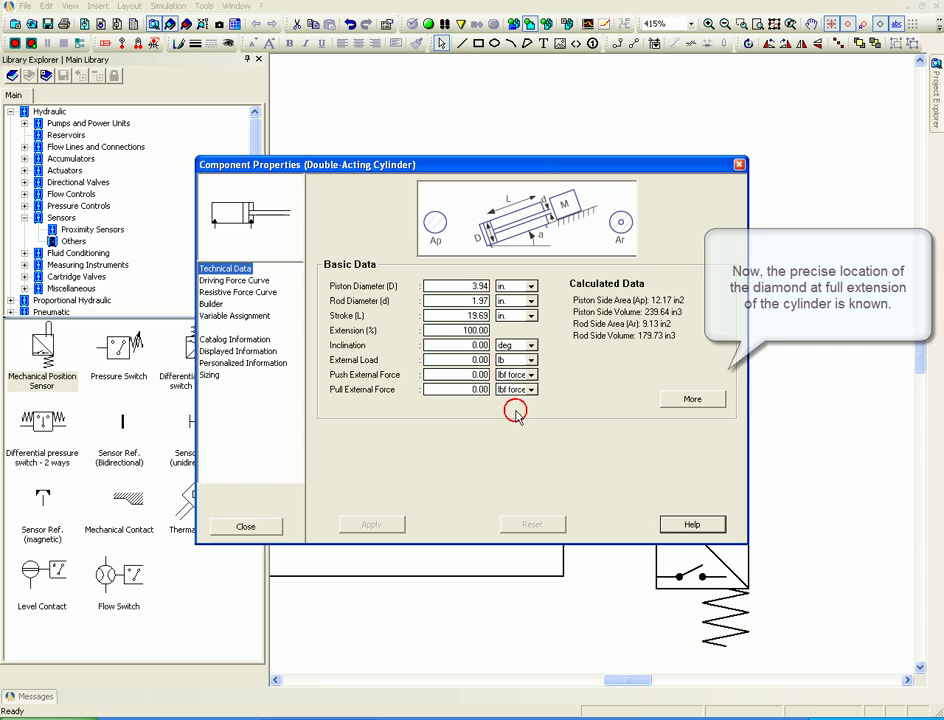
{"action": "double_click", "coordinate": [461, 330]}
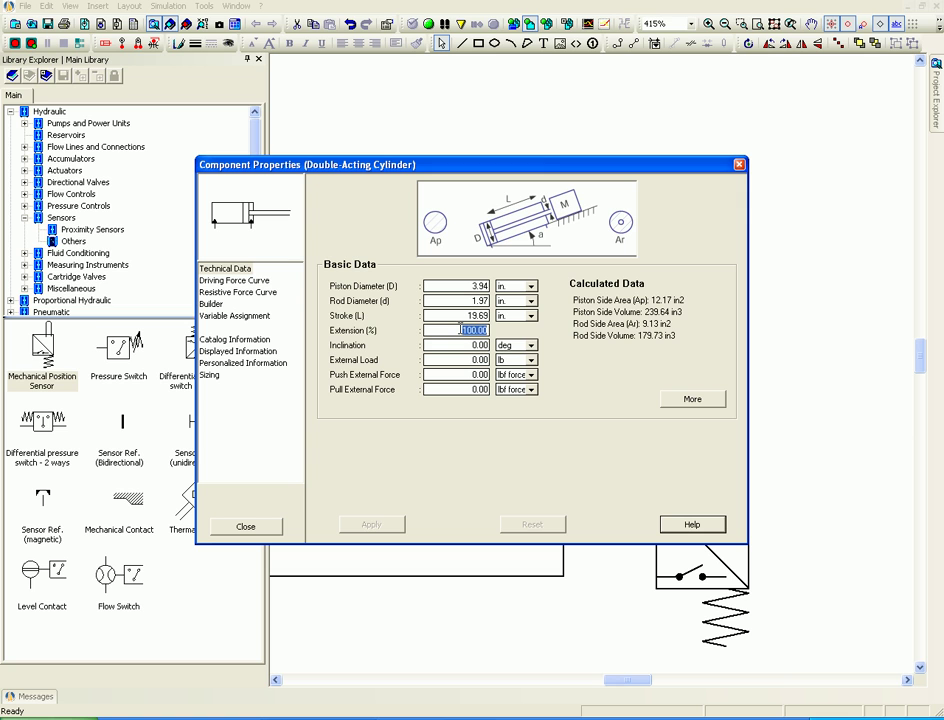
{"action": "type", "text": "0"}
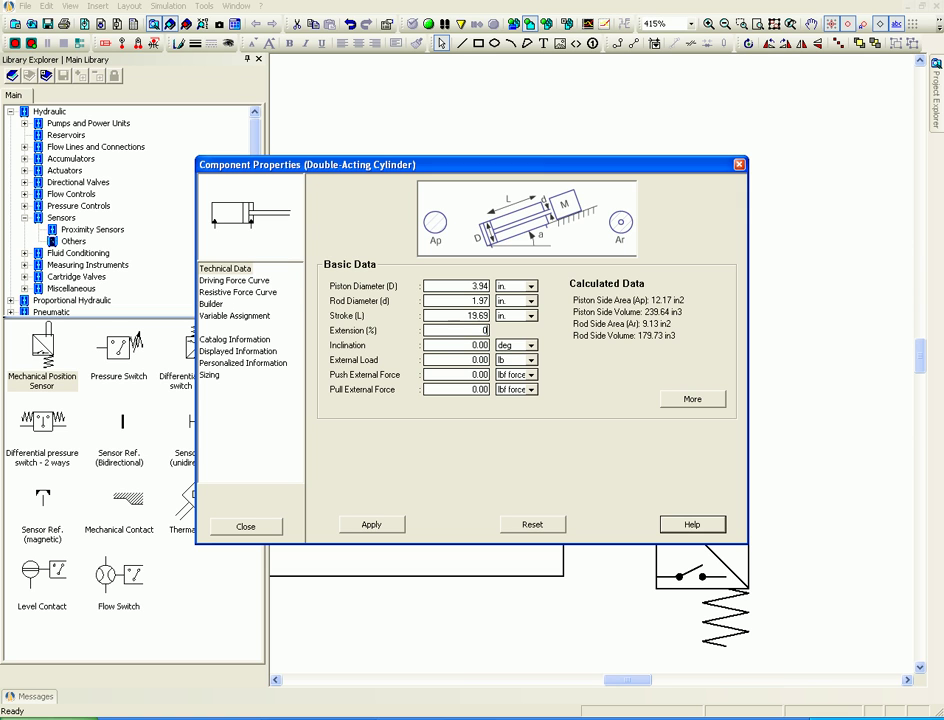
{"action": "left_click", "coordinate": [371, 527]}
{"action": "left_click", "coordinate": [255, 534]}
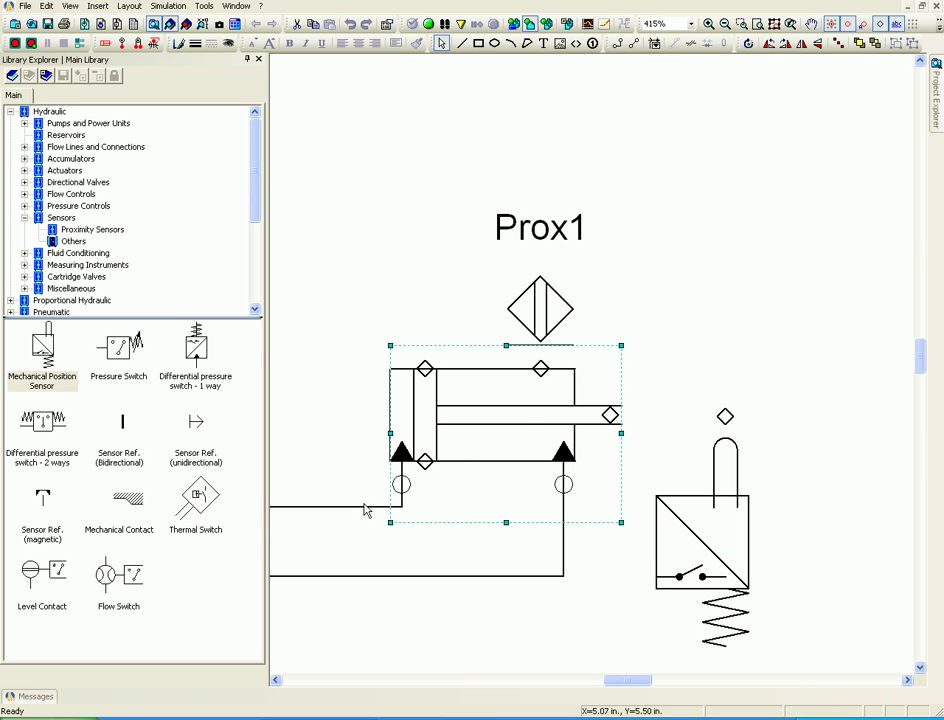
Zoom to the whole circuit and delete the normally closed push button from the top rung
{"action": "left_click", "coordinate": [647, 314]}
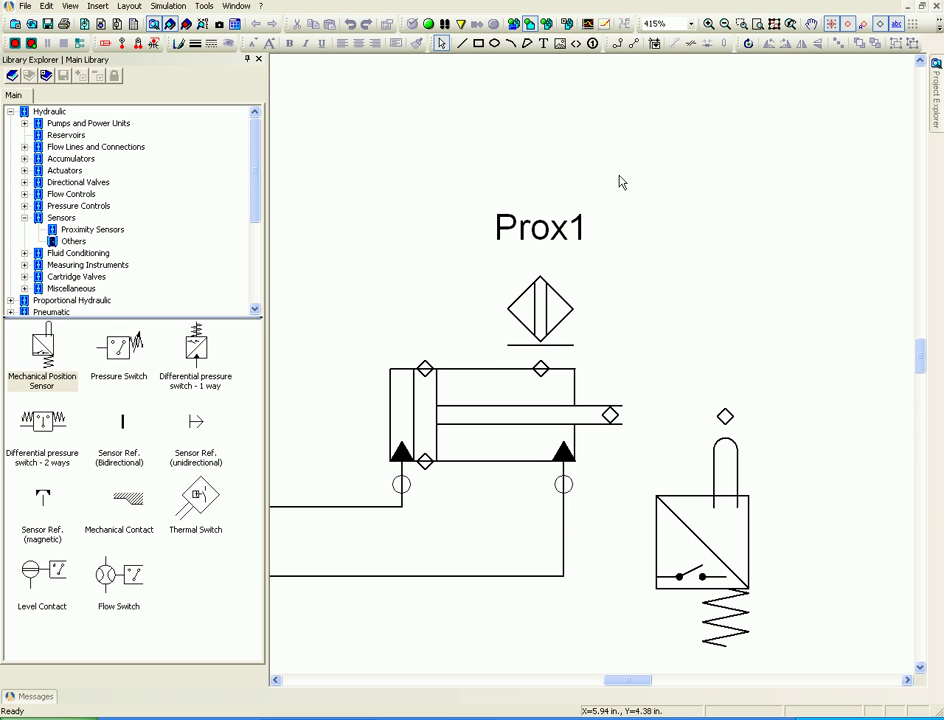
{"action": "left_click", "coordinate": [775, 24]}
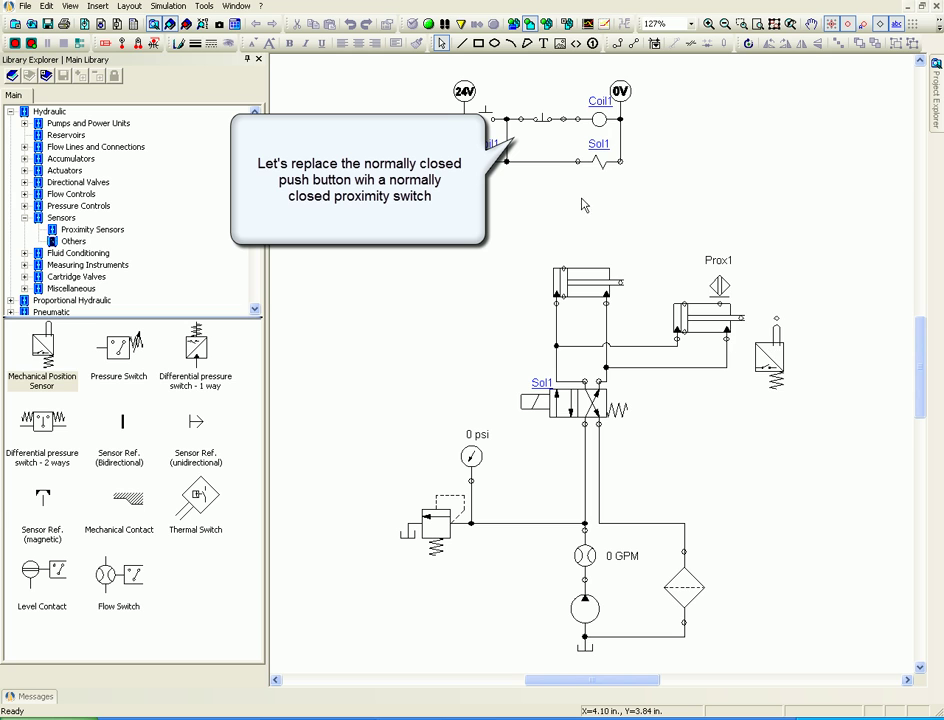
{"action": "left_click", "coordinate": [543, 119]}
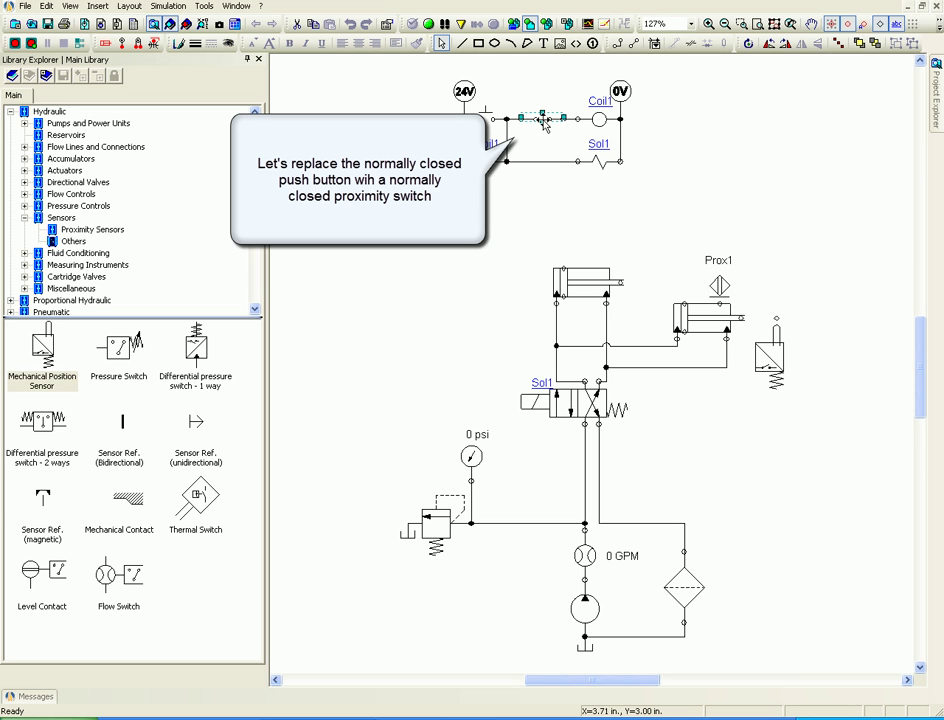
{"action": "key", "text": "Delete"}
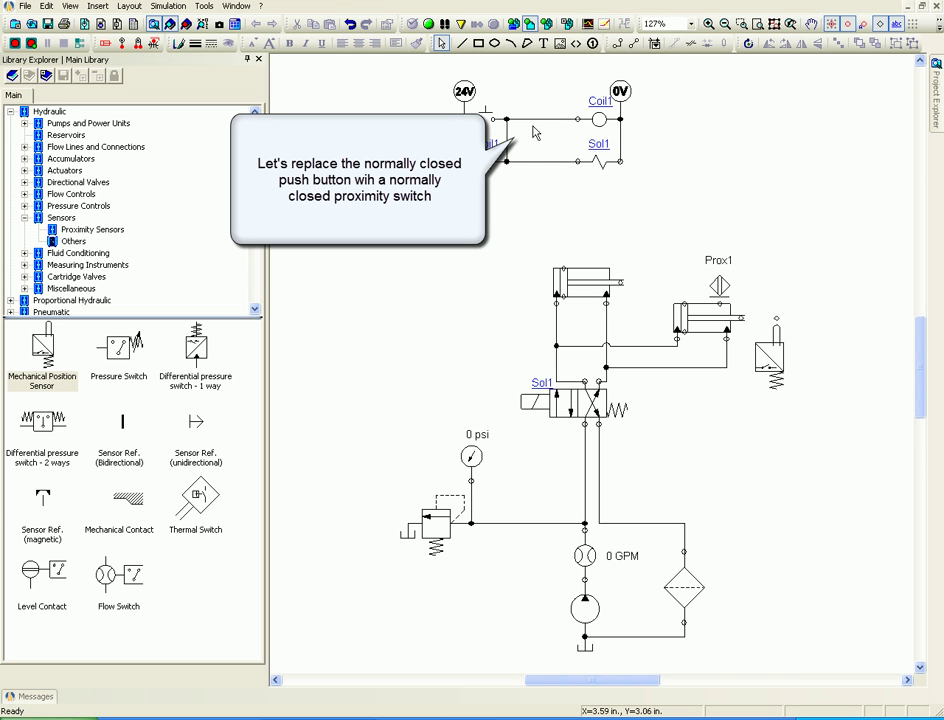
Insert a Normally Closed Proximity Switch from Electrical Control (JIC Standard) into the rung gap
{"action": "left_click", "coordinate": [9, 112]}
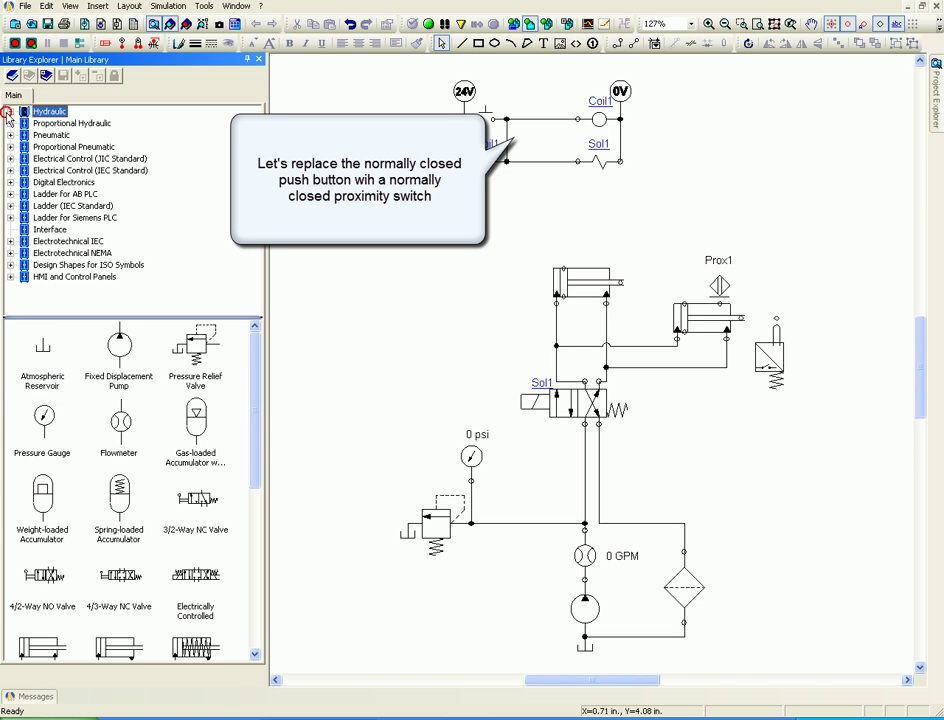
{"action": "left_click", "coordinate": [93, 160]}
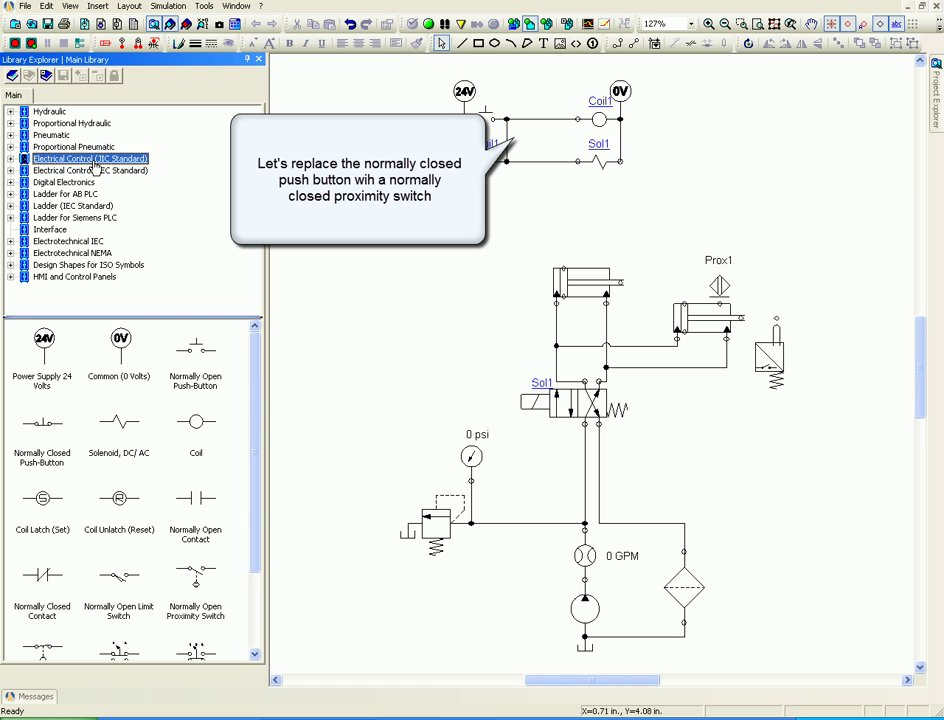
{"action": "left_click_drag", "start_coordinate": [257, 358], "coordinate": [250, 442]}
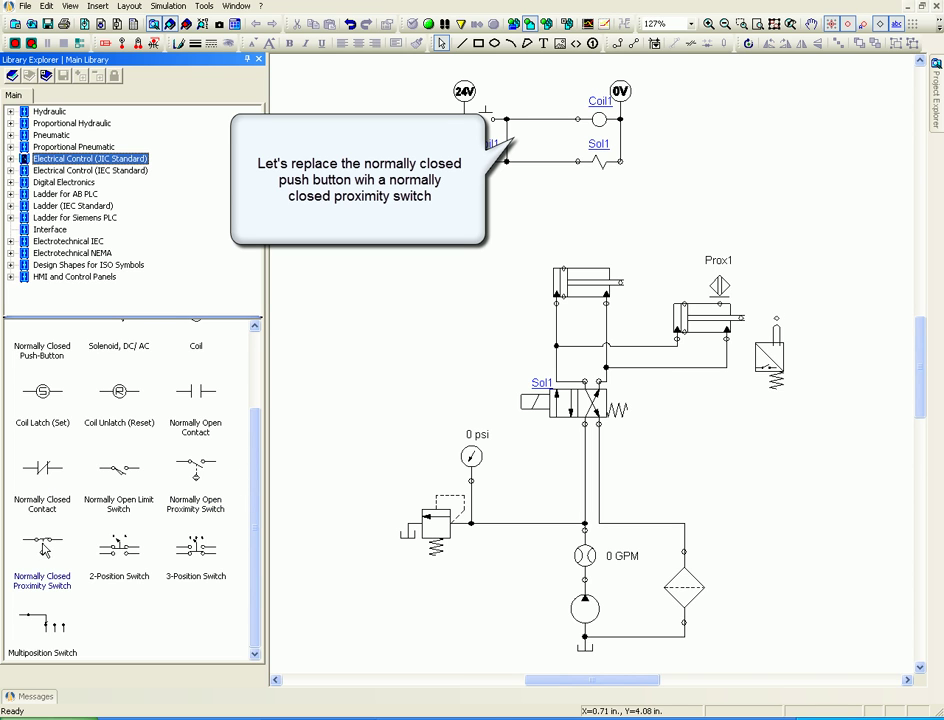
{"action": "left_click_drag", "start_coordinate": [44, 548], "coordinate": [544, 127]}
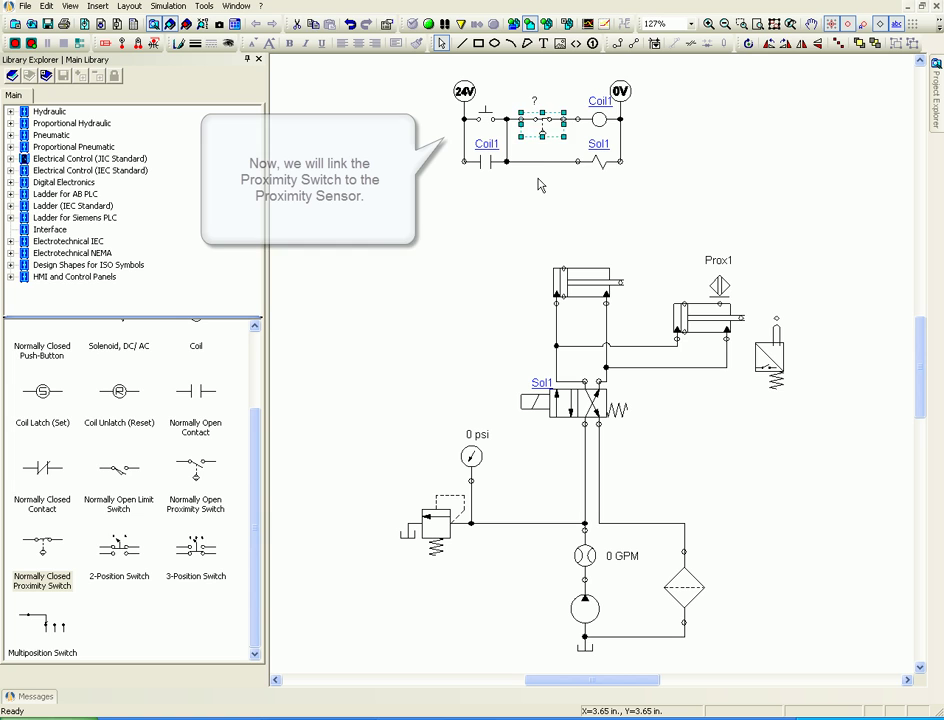
Delete the spare sensor symbol to the right of the cylinder
{"action": "left_click", "coordinate": [540, 183]}
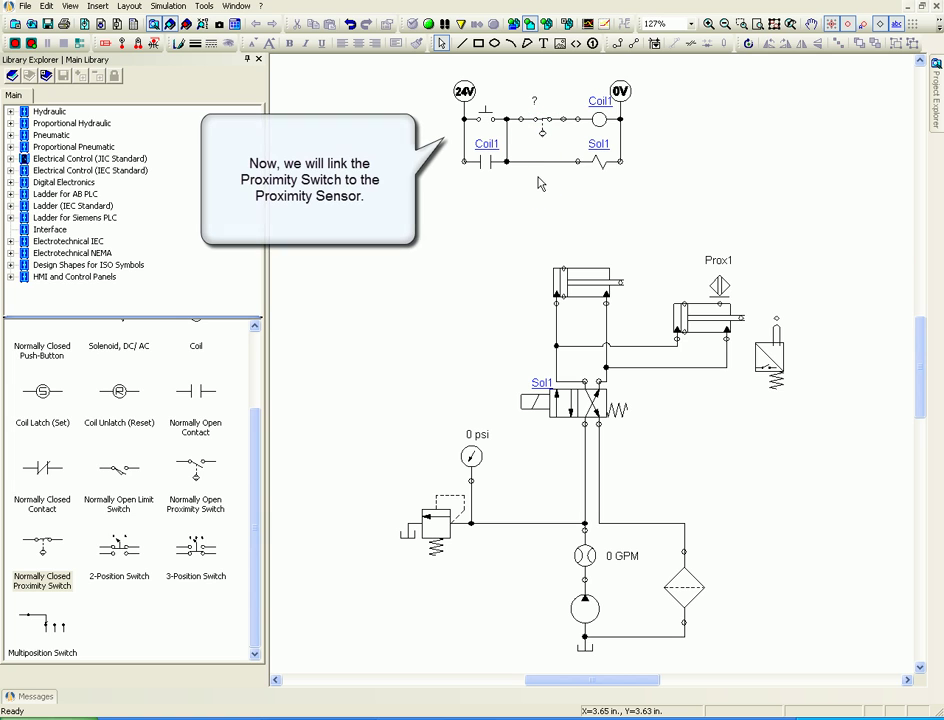
{"action": "left_click", "coordinate": [771, 354]}
{"action": "key", "text": "Delete"}
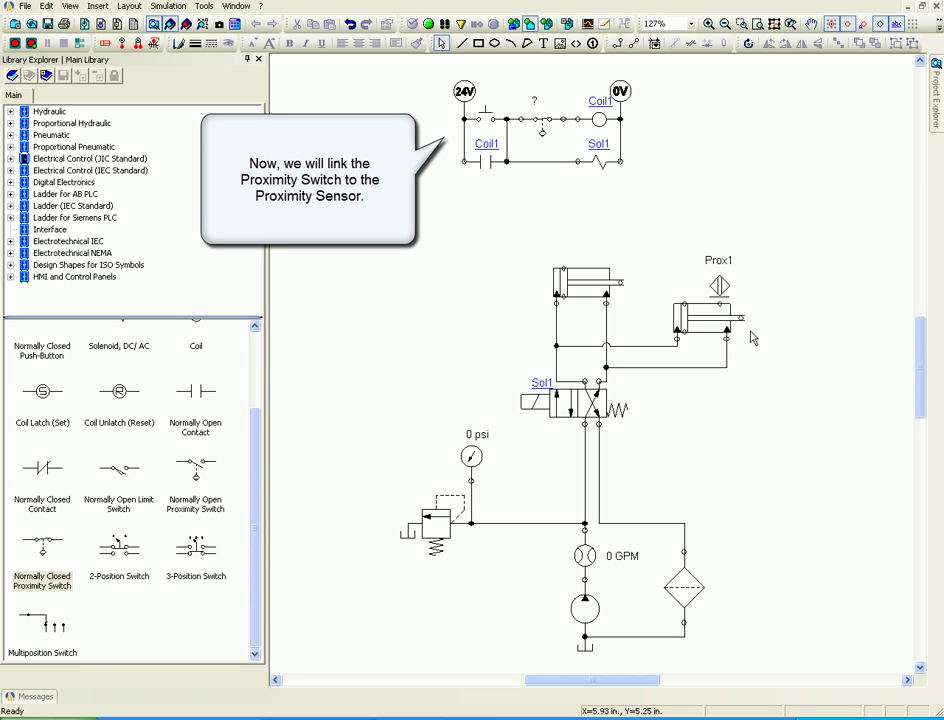
Link the rung's proximity switch to the Prox1 signal under Internal Links and save the changes
{"action": "double_click", "coordinate": [546, 128]}
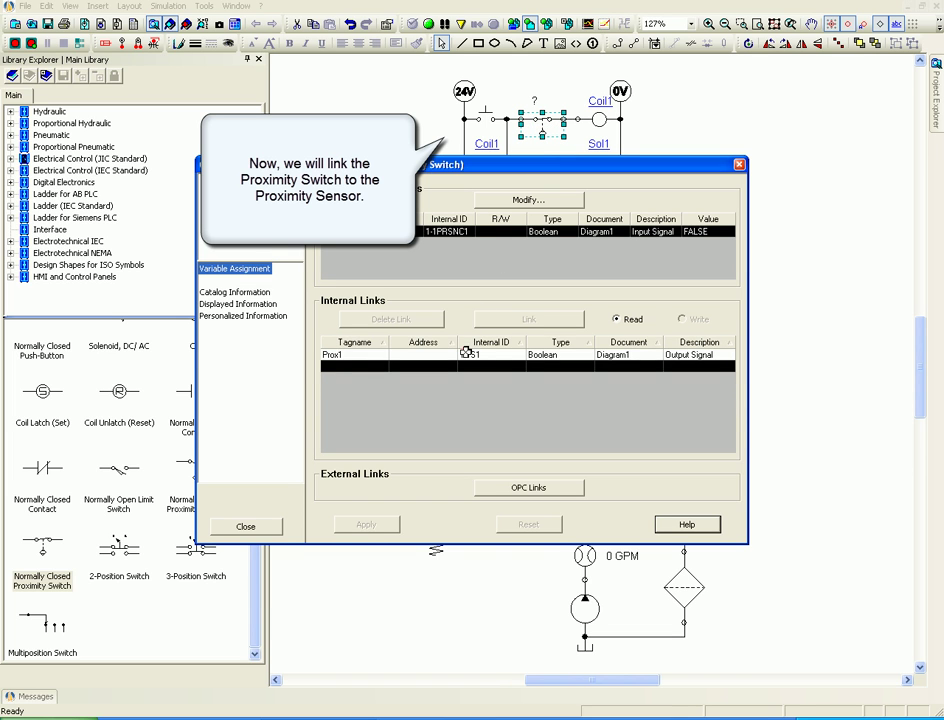
{"action": "left_click", "coordinate": [466, 354]}
{"action": "left_click", "coordinate": [517, 320]}
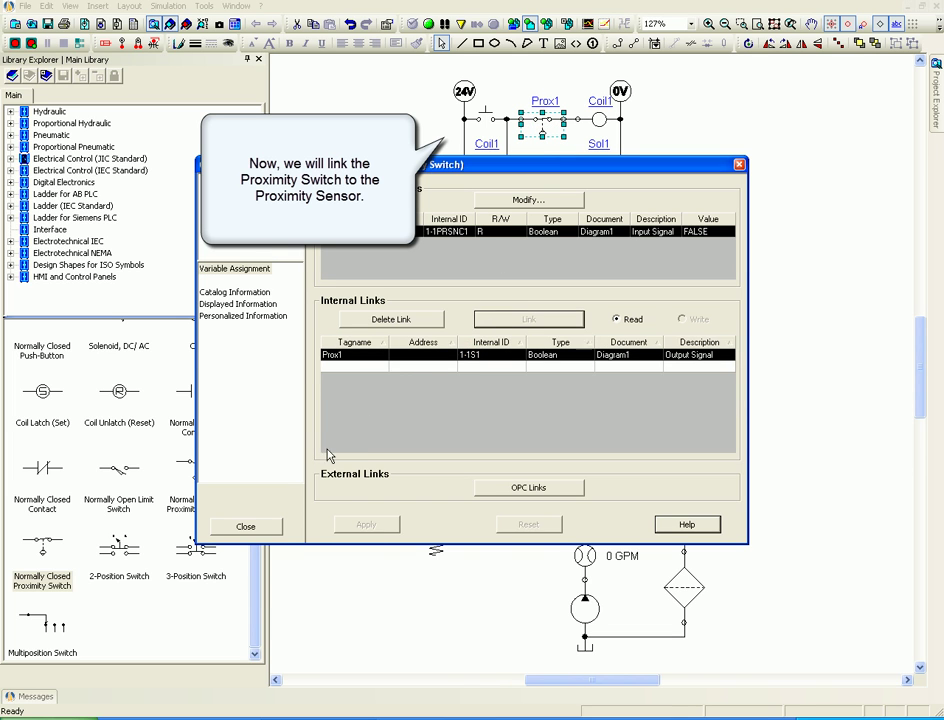
{"action": "left_click", "coordinate": [246, 526]}
{"action": "left_click", "coordinate": [436, 378]}
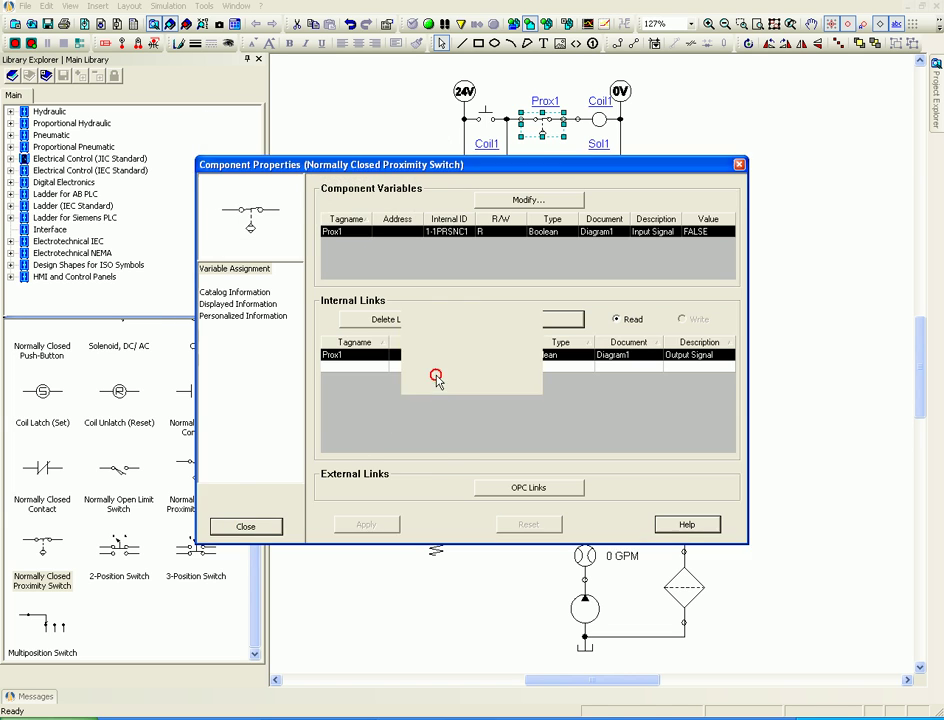
{"action": "left_click", "coordinate": [452, 354]}
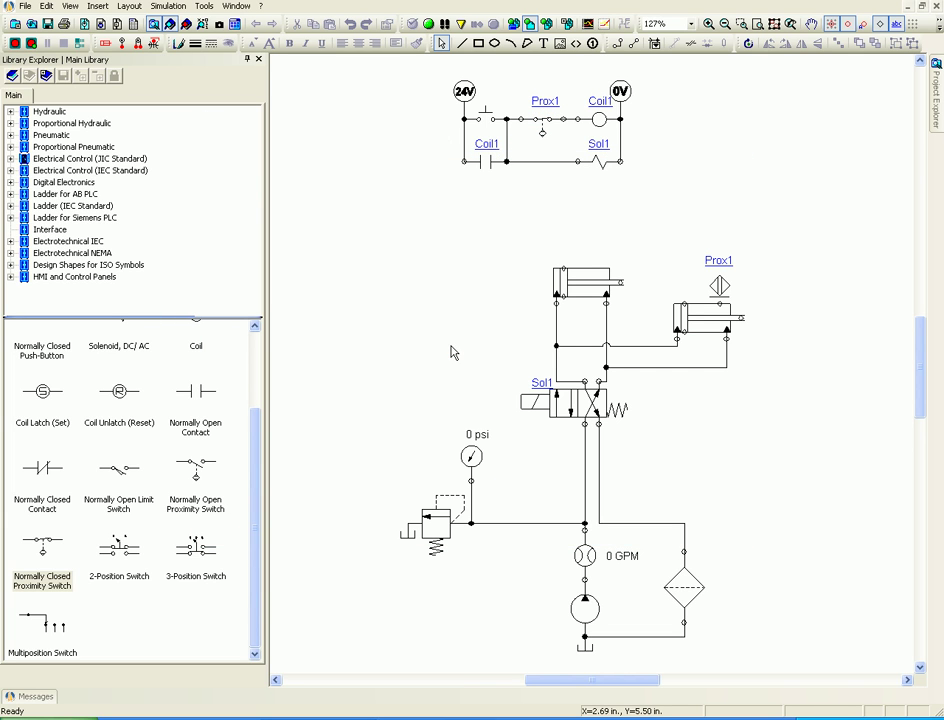
{"action": "left_click", "coordinate": [428, 24]}
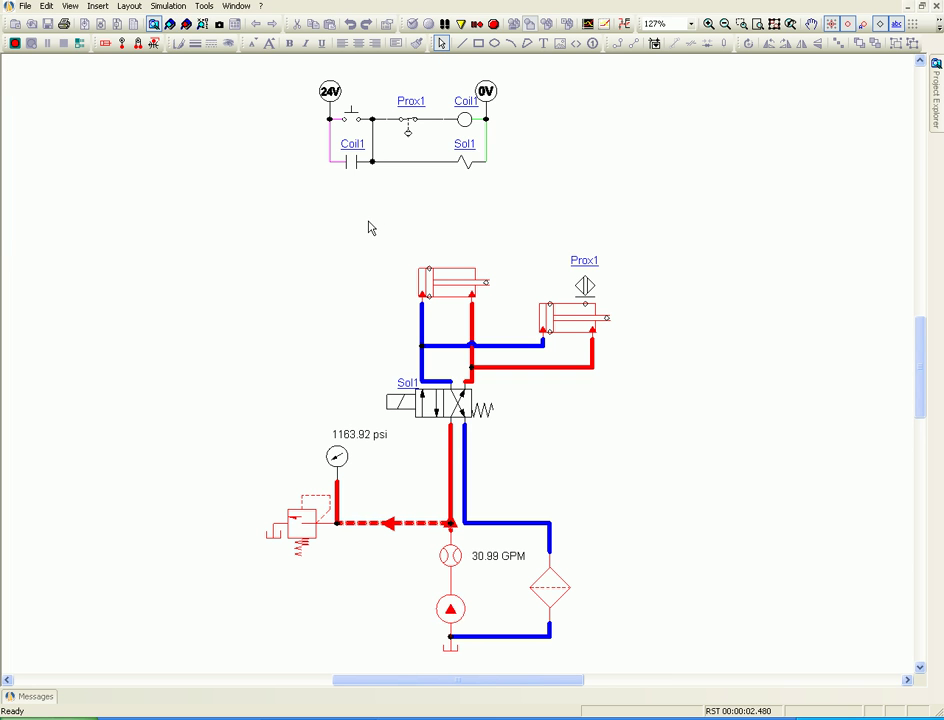
{"action": "left_click", "coordinate": [355, 124]}
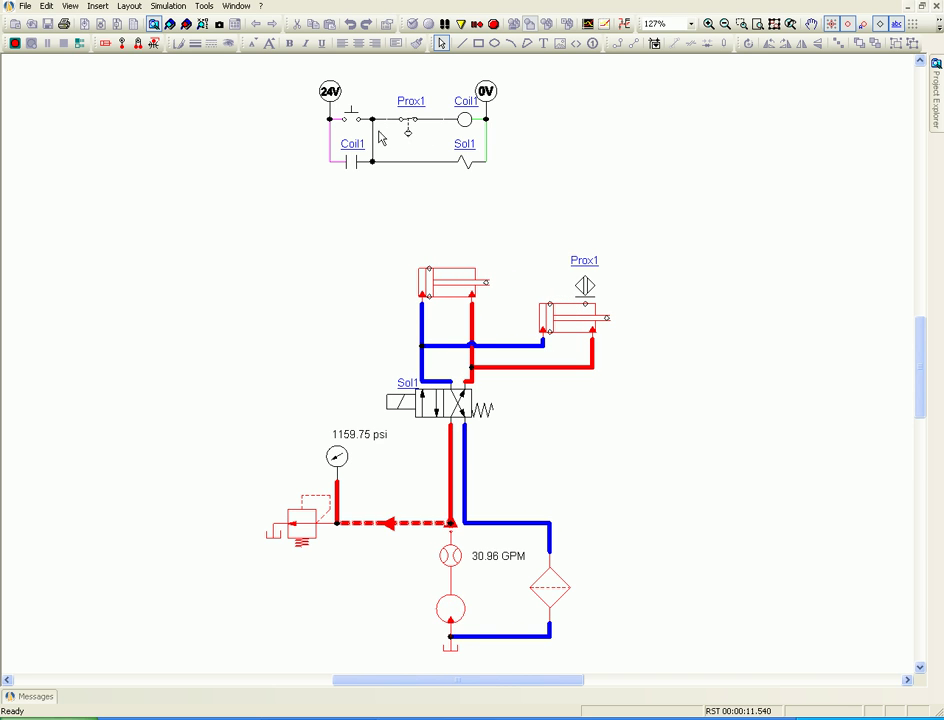
{"action": "left_click", "coordinate": [351, 121]}
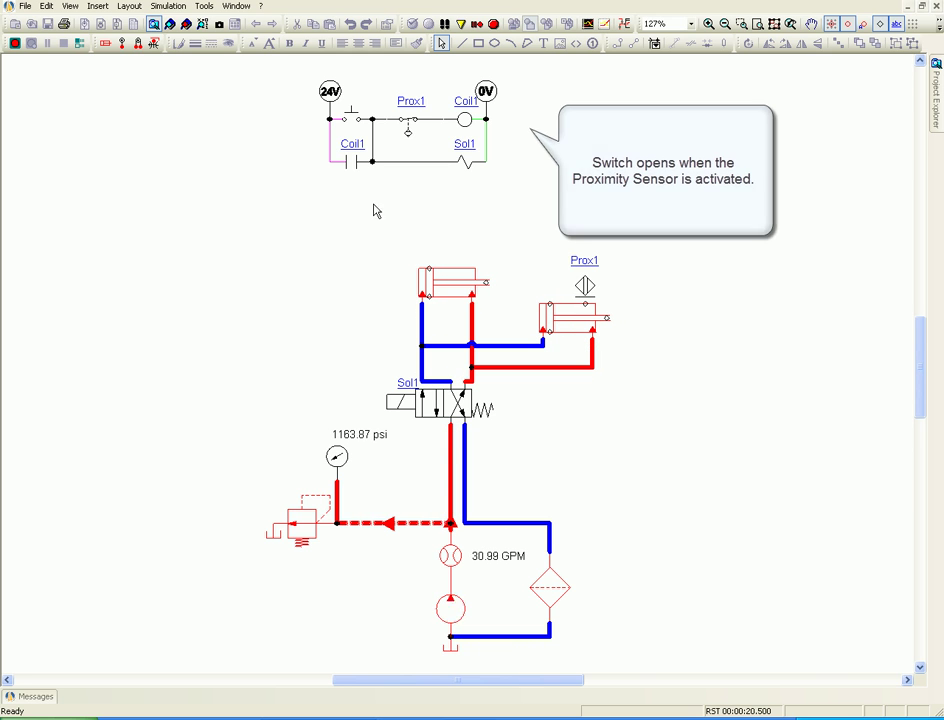
{"action": "left_click", "coordinate": [496, 26]}
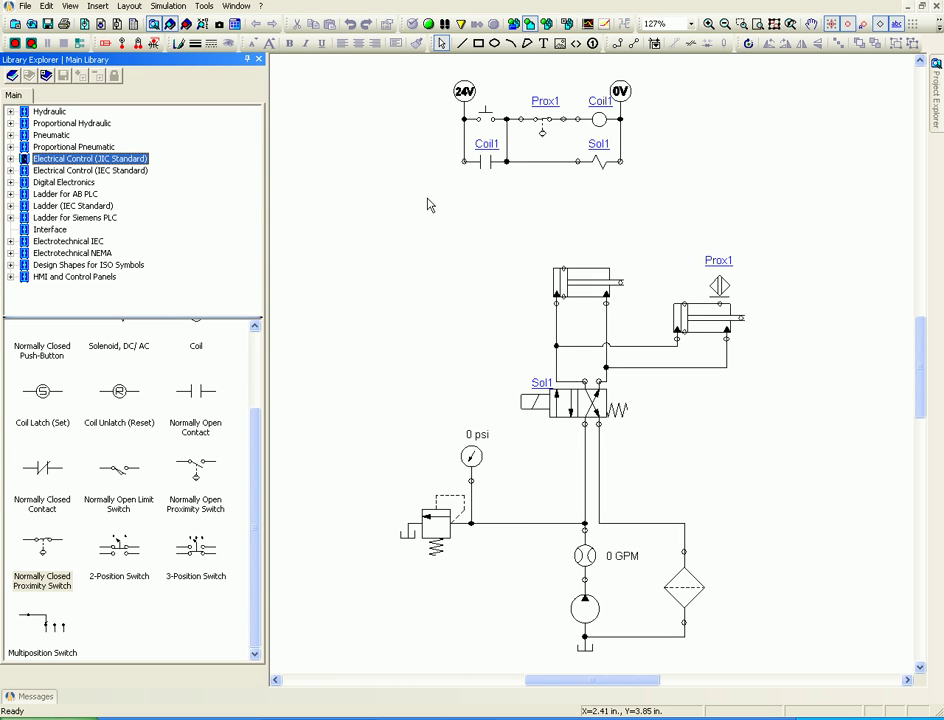
Place a Mechanical Position Sensor from Hydraulic > Sensors > Others beside the cylinder, tagged M1
{"action": "left_click", "coordinate": [10, 112]}
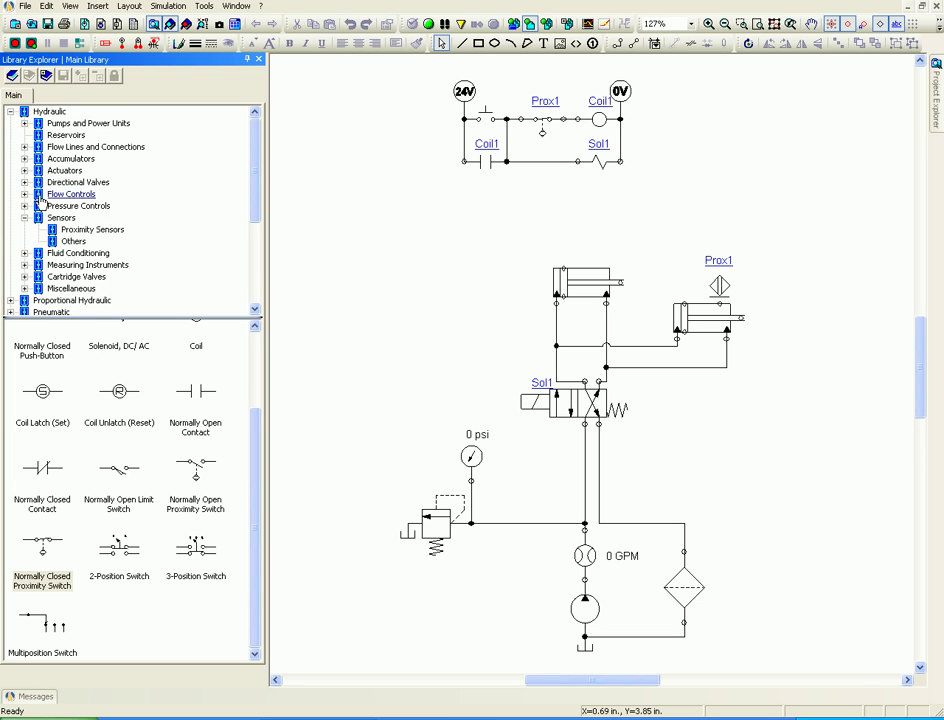
{"action": "left_click", "coordinate": [74, 242]}
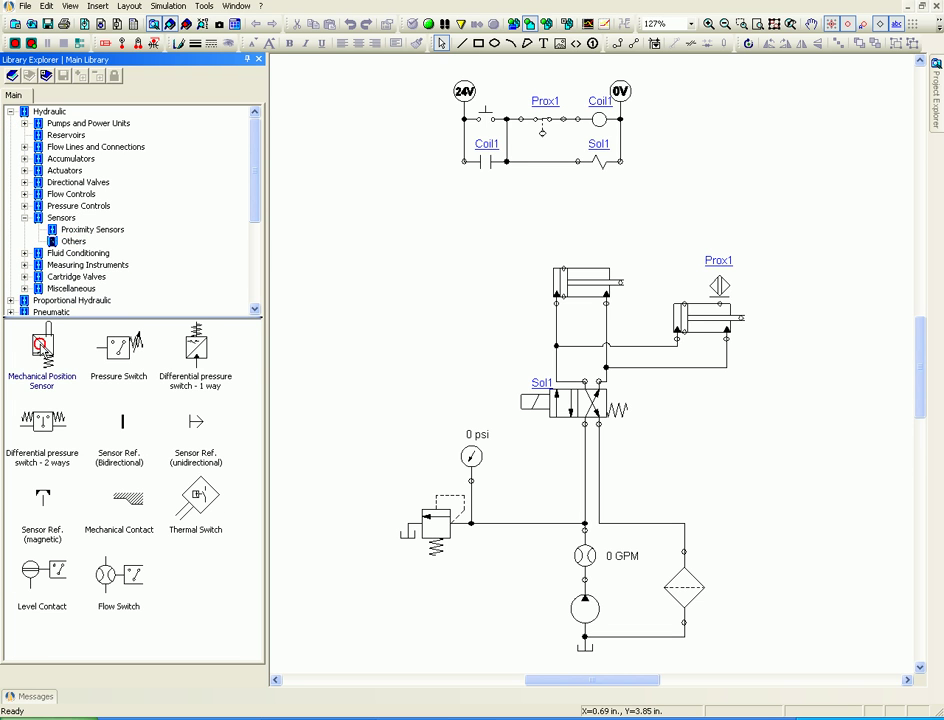
{"action": "left_click_drag", "start_coordinate": [130, 345], "coordinate": [770, 370]}
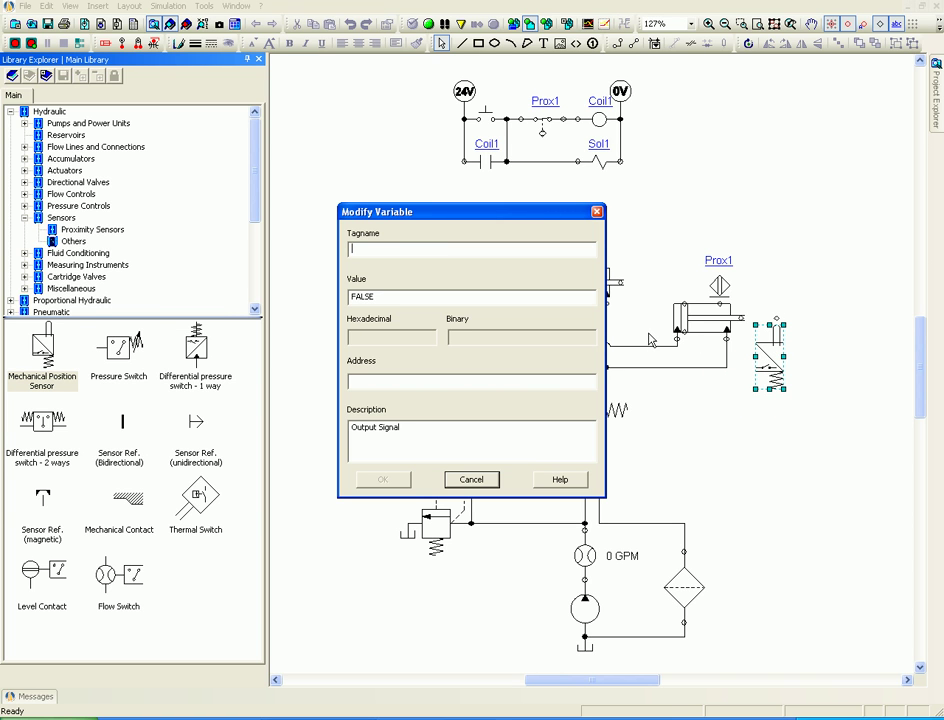
{"action": "type", "text": "M"}
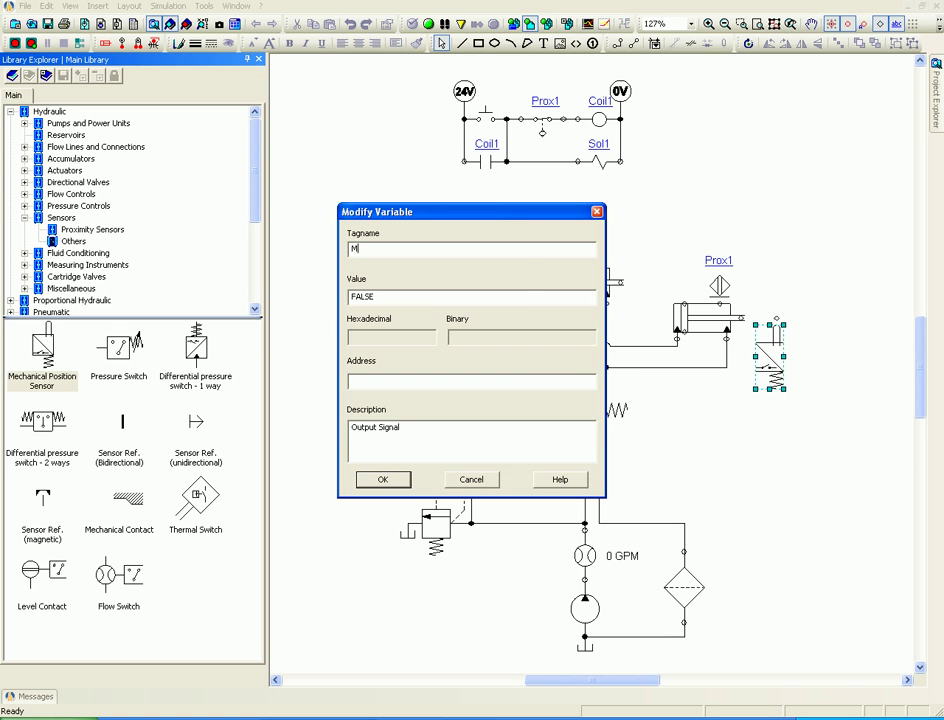
{"action": "type", "text": "1"}
{"action": "key", "text": "Return"}
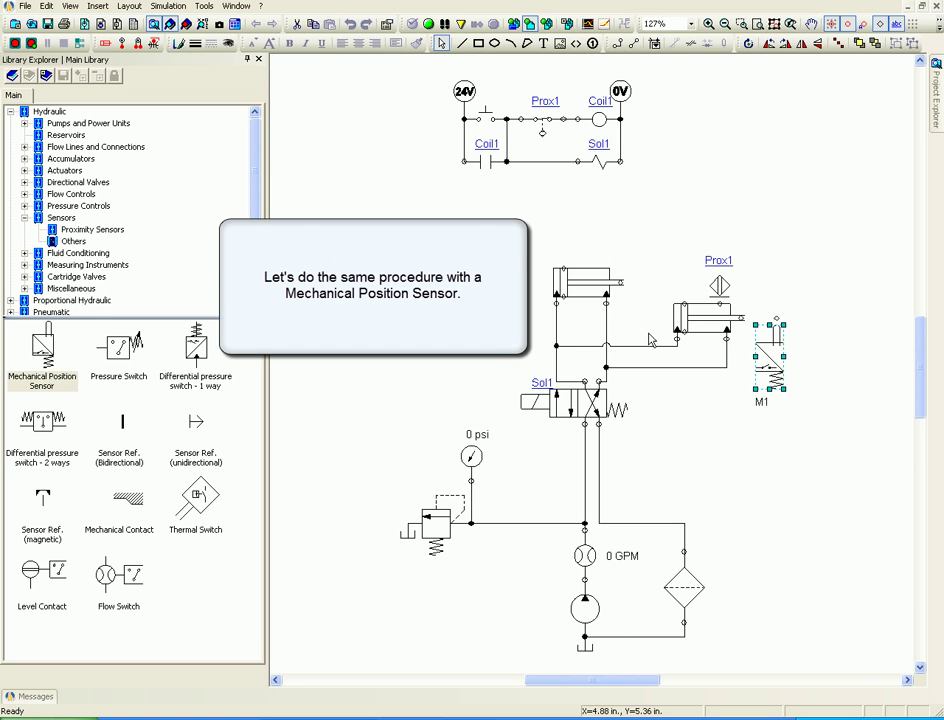
{"action": "left_click", "coordinate": [693, 384]}
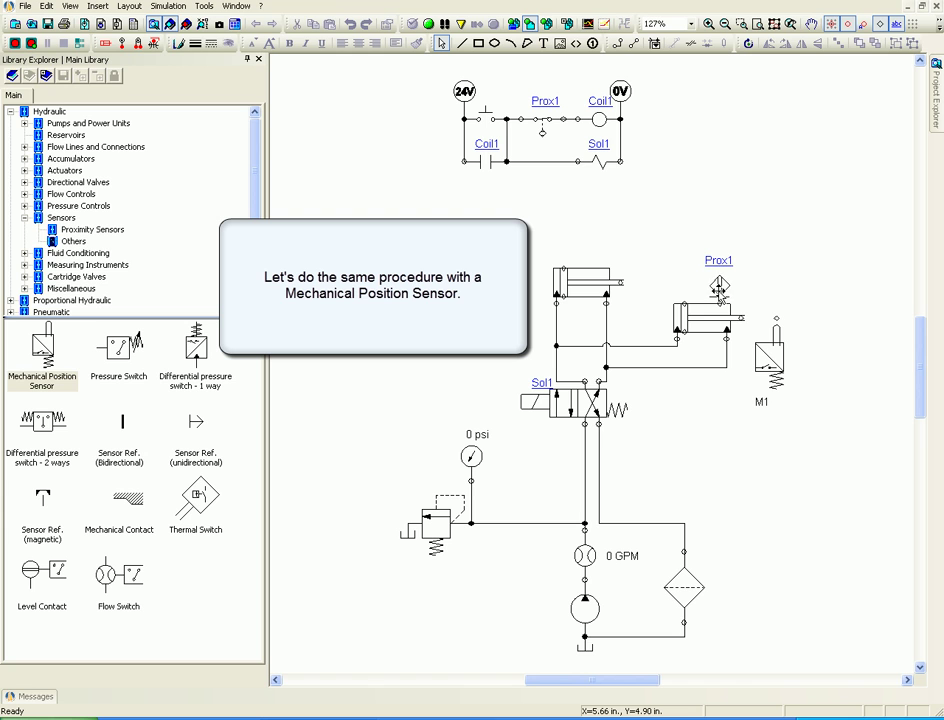
Delete the Prox1 sensor beside the cylinder and the orphaned '?' contact in the top rung
{"action": "left_click", "coordinate": [720, 287]}
{"action": "key", "text": "Delete"}
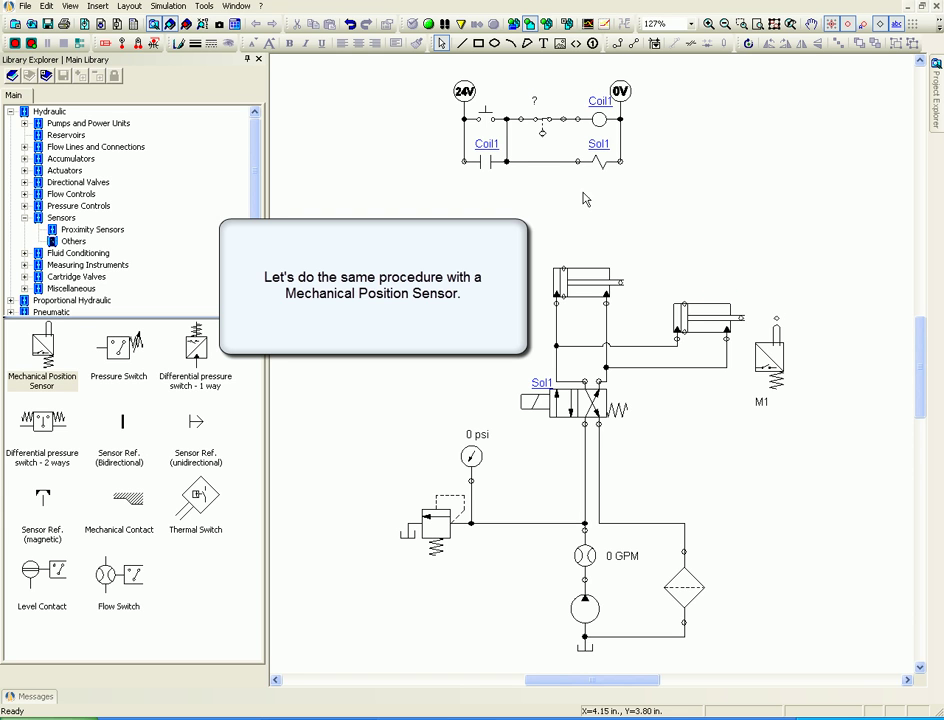
{"action": "left_click", "coordinate": [544, 133]}
{"action": "key", "text": "Delete"}
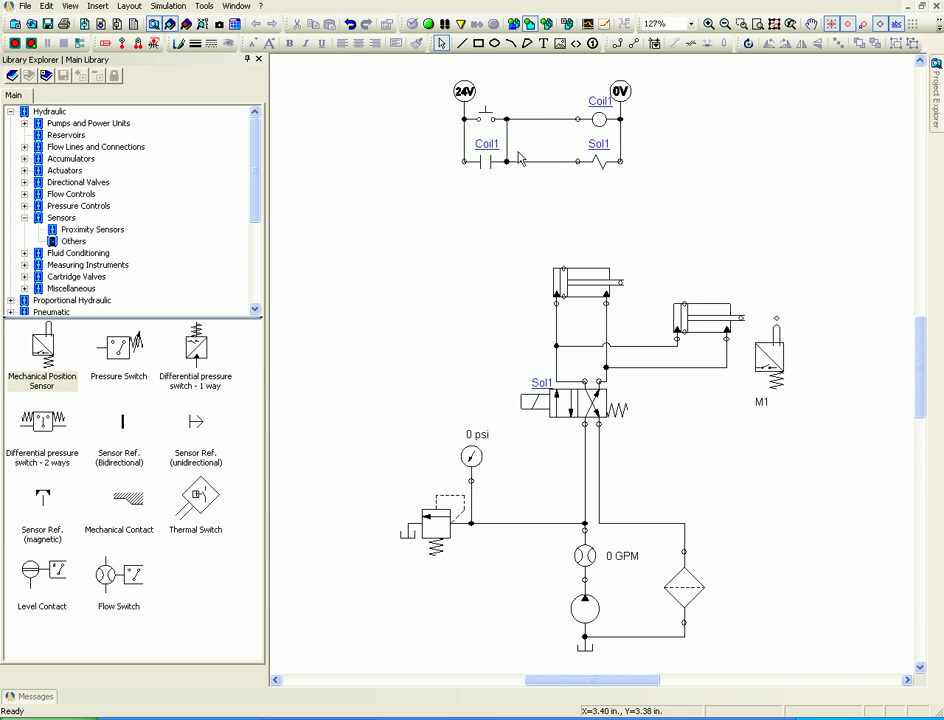
Collapse Hydraulic and expand the Electrical Control (JIC Standard) component groups
{"action": "left_click", "coordinate": [10, 111]}
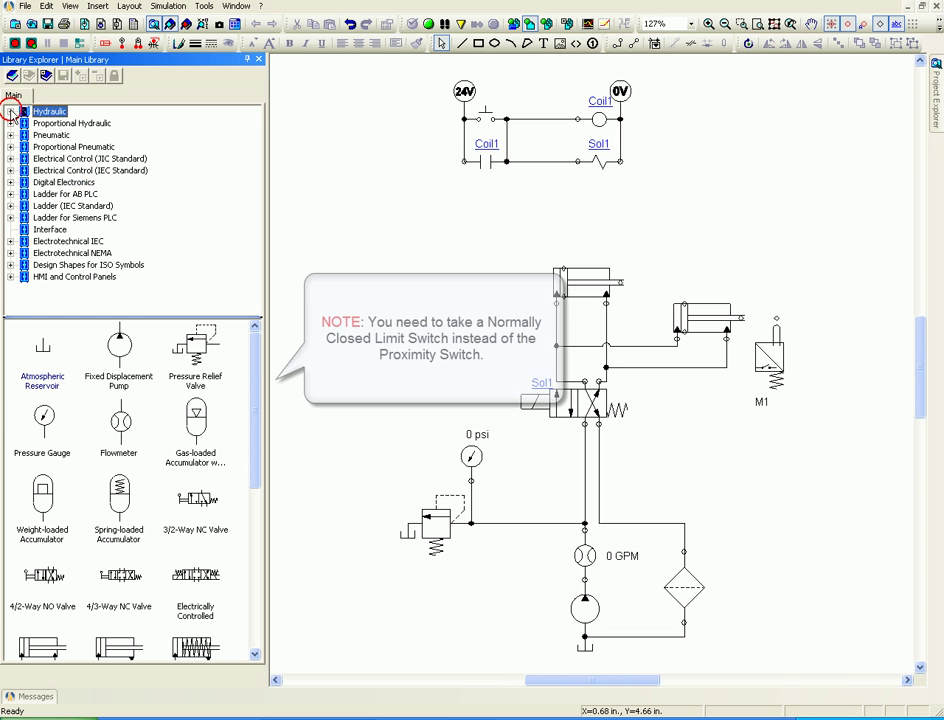
{"action": "left_click", "coordinate": [77, 160]}
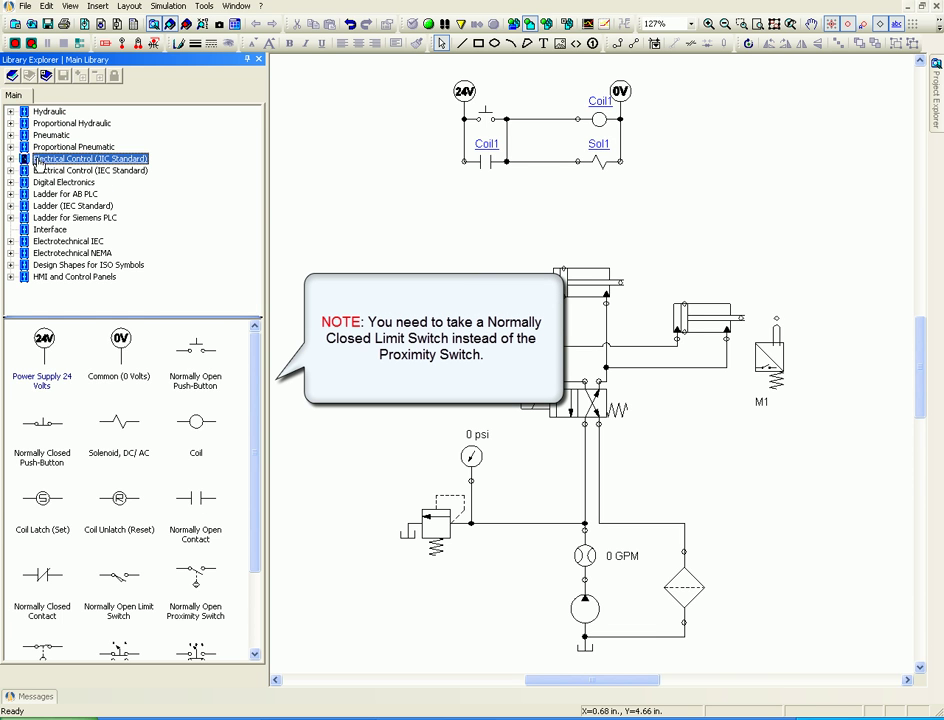
{"action": "left_click", "coordinate": [10, 159]}
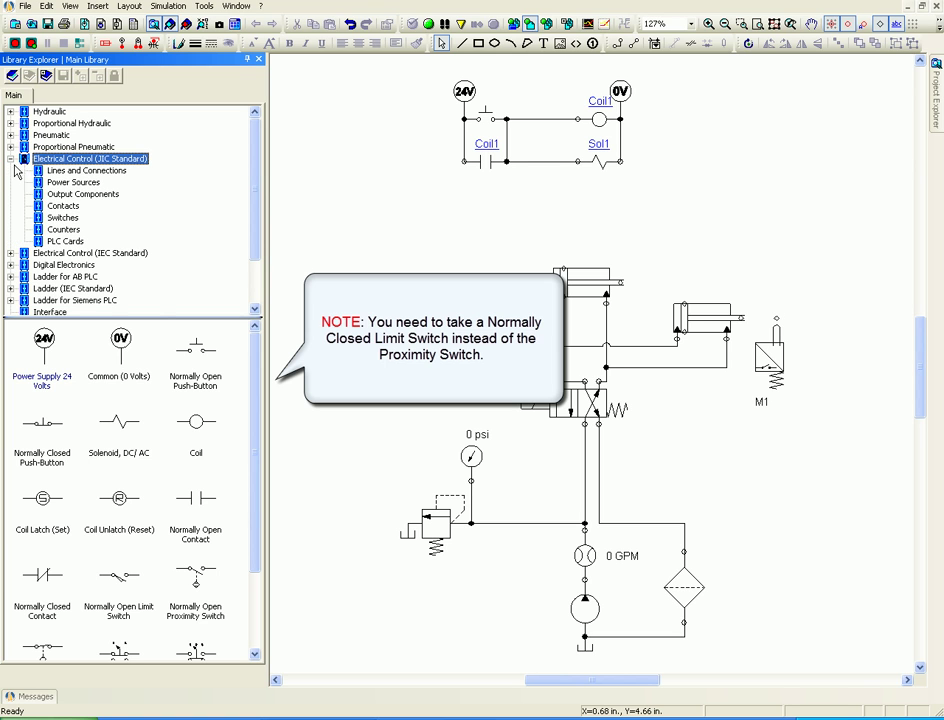